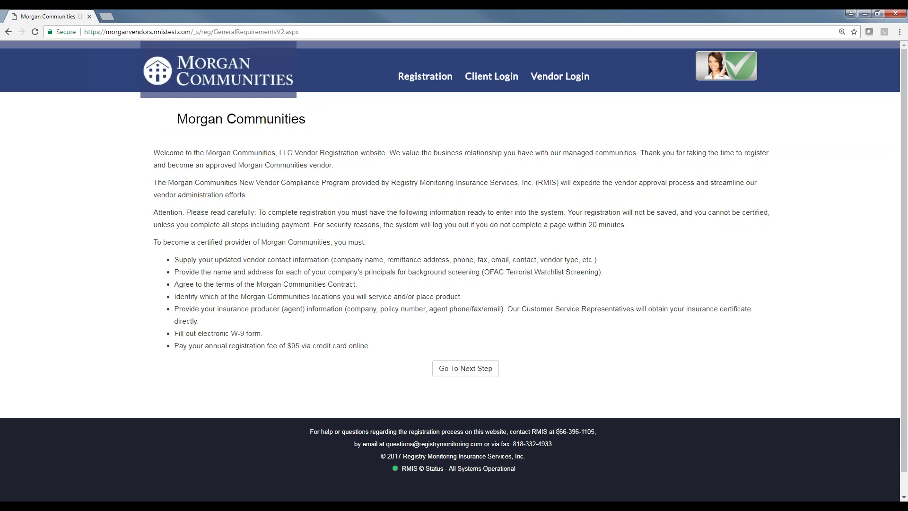
Highlight the support phone number, e-mail address and fax number in the footer.
{"action": "left_click_drag", "start_coordinate": [557, 431], "coordinate": [590, 432]}
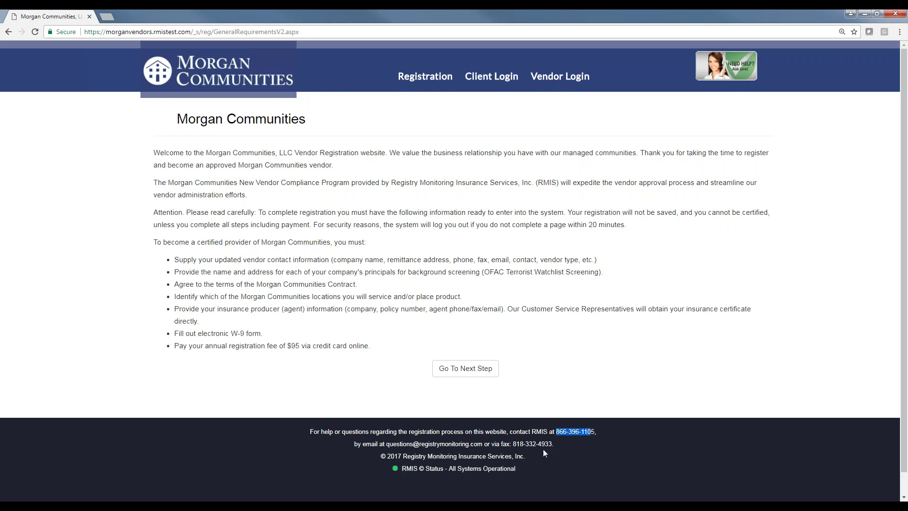
{"action": "left_click_drag", "start_coordinate": [403, 445], "coordinate": [482, 445]}
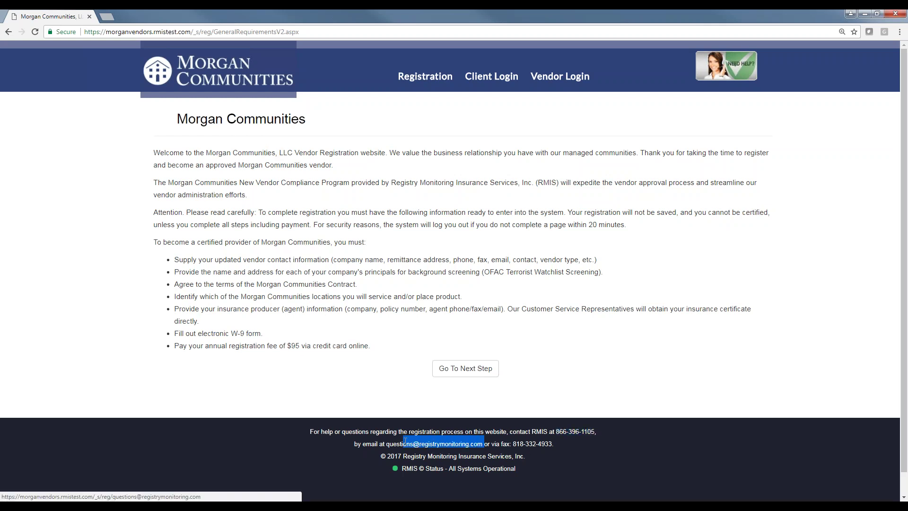
{"action": "left_click_drag", "start_coordinate": [555, 444], "coordinate": [513, 444]}
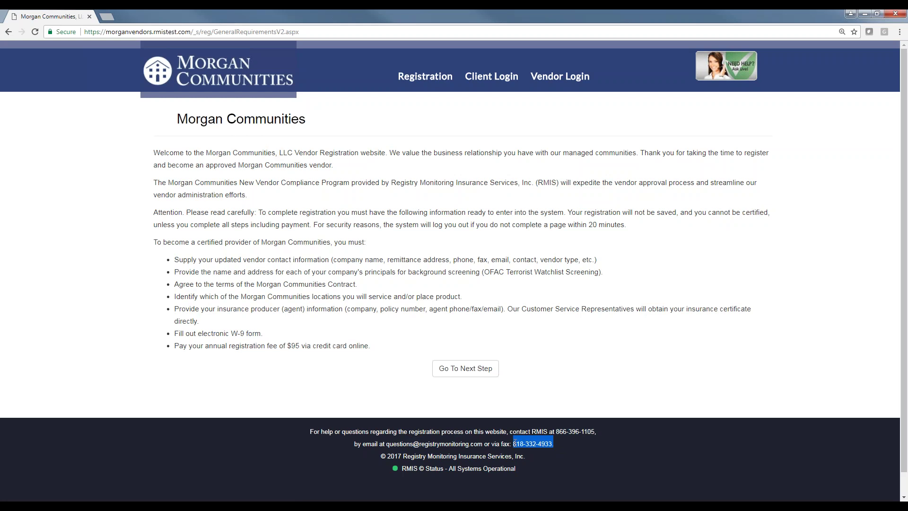
Open and close the Need Help live chat, then continue to Contact Information.
{"action": "left_click", "coordinate": [731, 71]}
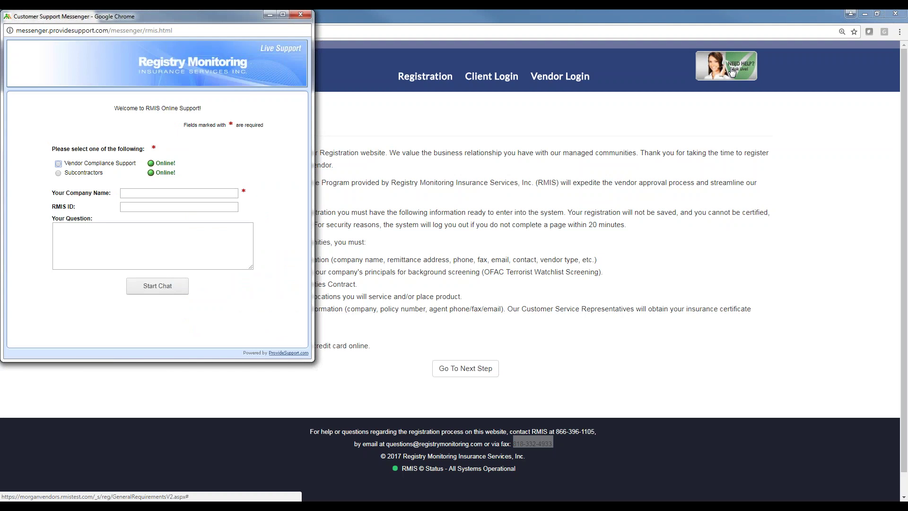
{"action": "left_click", "coordinate": [301, 15]}
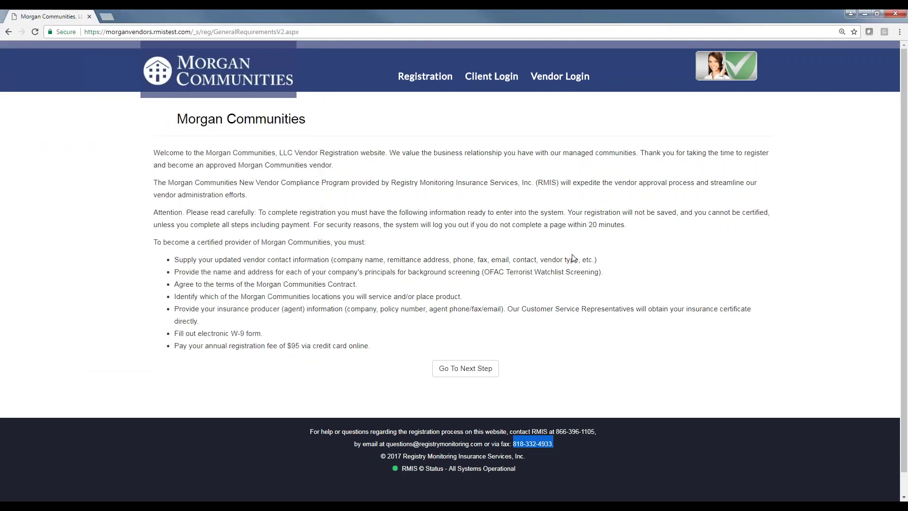
{"action": "left_click", "coordinate": [466, 368]}
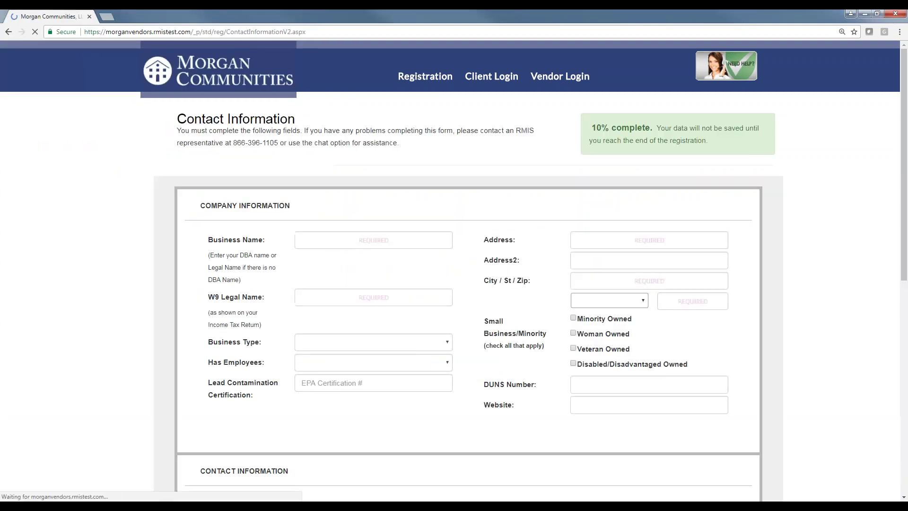
Autocomplete Business Name as Nicks Plumbing Company and W9 Legal Name as Nicks Plumbing.
{"action": "left_click", "coordinate": [390, 240]}
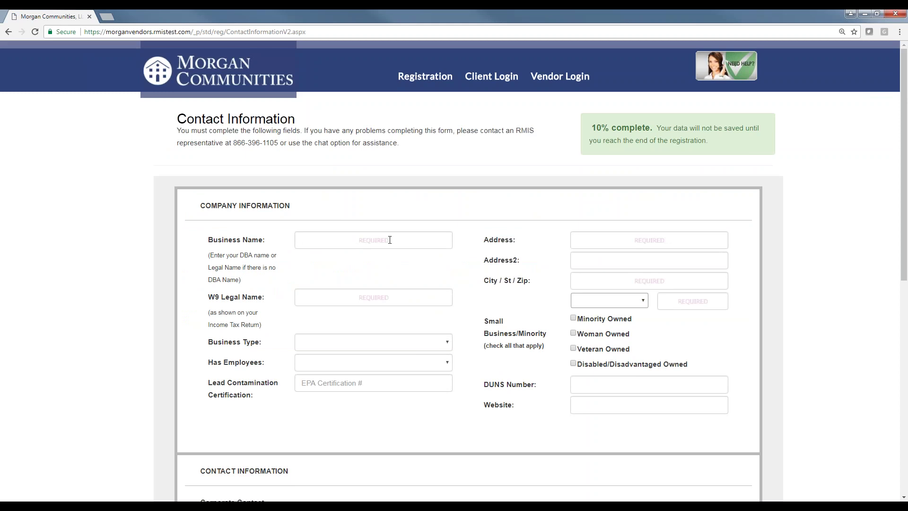
{"action": "type", "text": "Ni"}
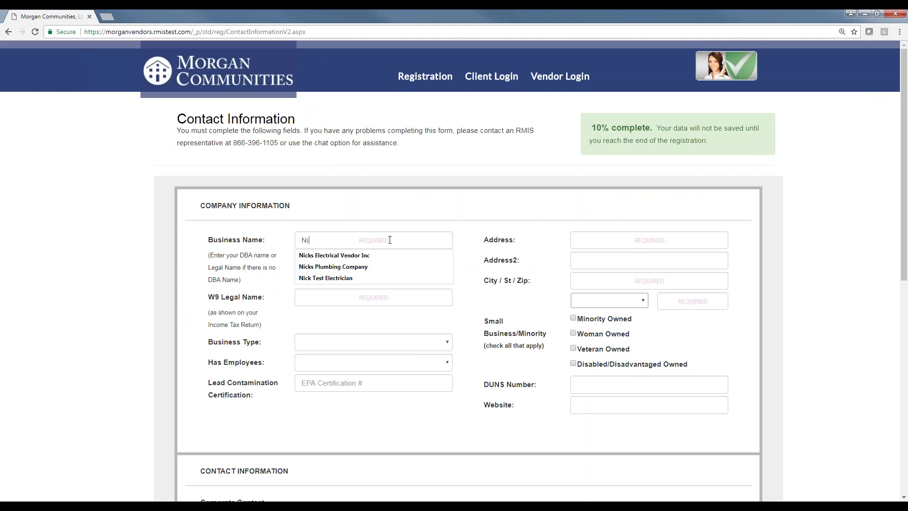
{"action": "key", "text": "Down"}
{"action": "key", "text": "Down"}
{"action": "key", "text": "Return"}
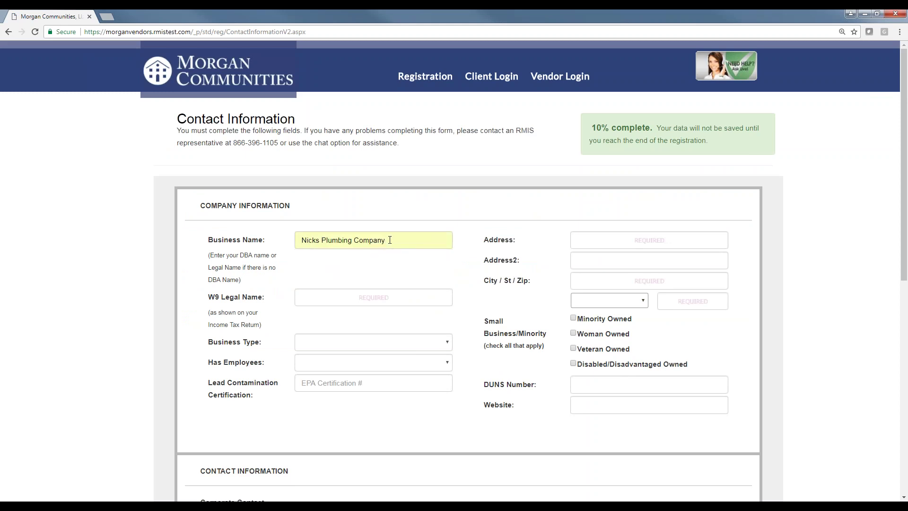
{"action": "type", "text": "Nick Sample Electric Inc"}
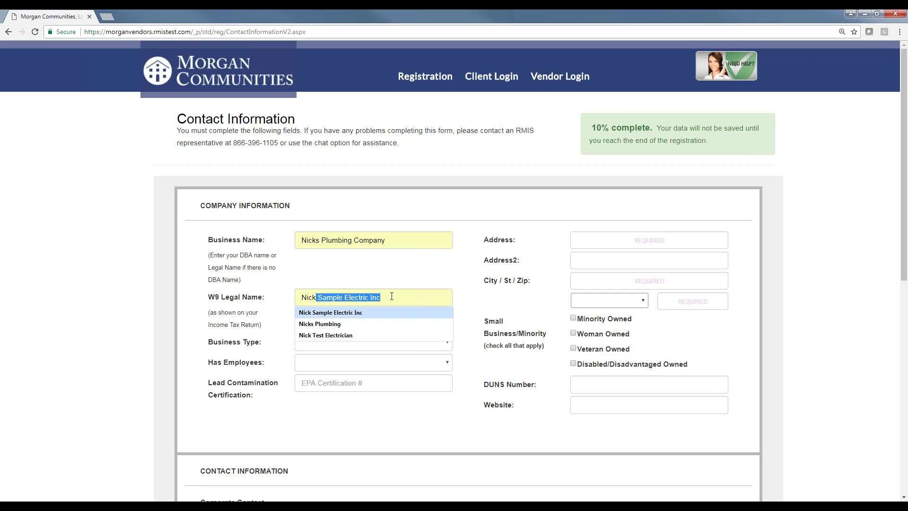
{"action": "key", "text": "Down"}
{"action": "key", "text": "Return"}
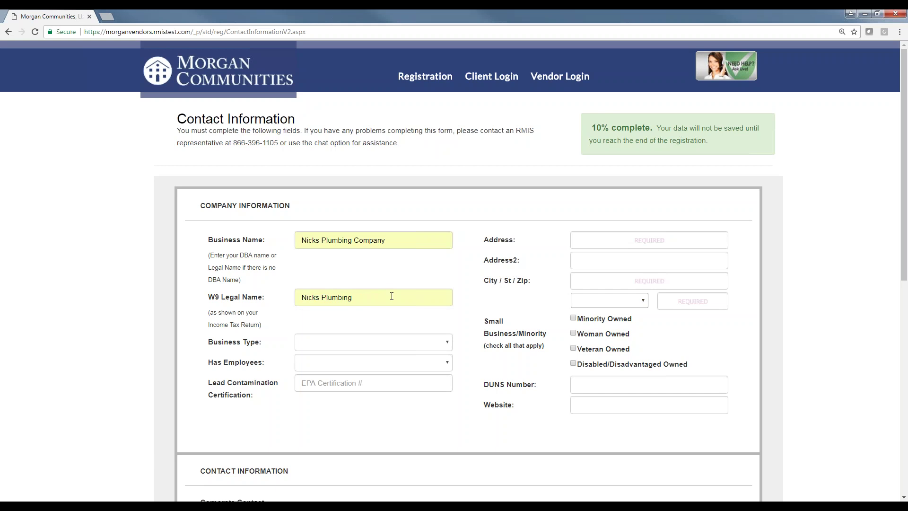
Set the business type to C Corporation and the employee option to With Employees.
{"action": "left_click", "coordinate": [447, 344]}
{"action": "left_click", "coordinate": [440, 377]}
{"action": "left_click", "coordinate": [447, 363]}
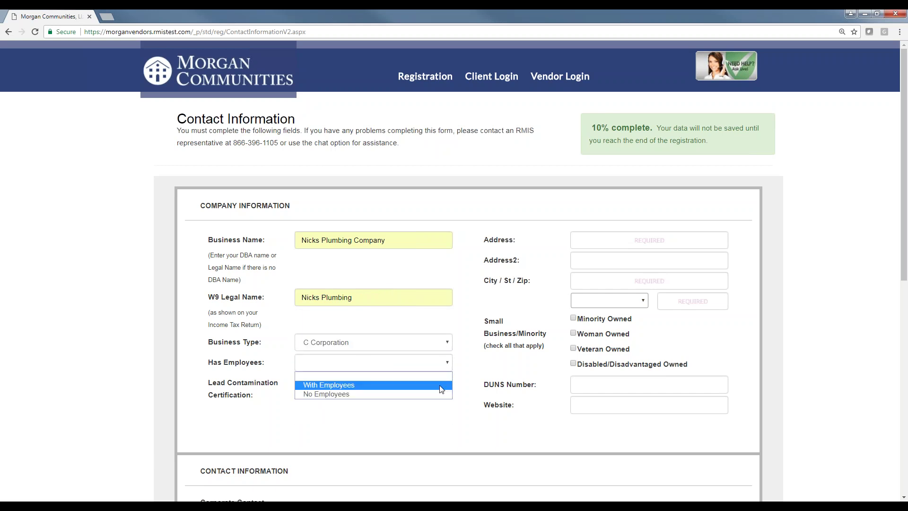
{"action": "left_click", "coordinate": [440, 389]}
{"action": "left_click_drag", "start_coordinate": [252, 396], "coordinate": [204, 383]}
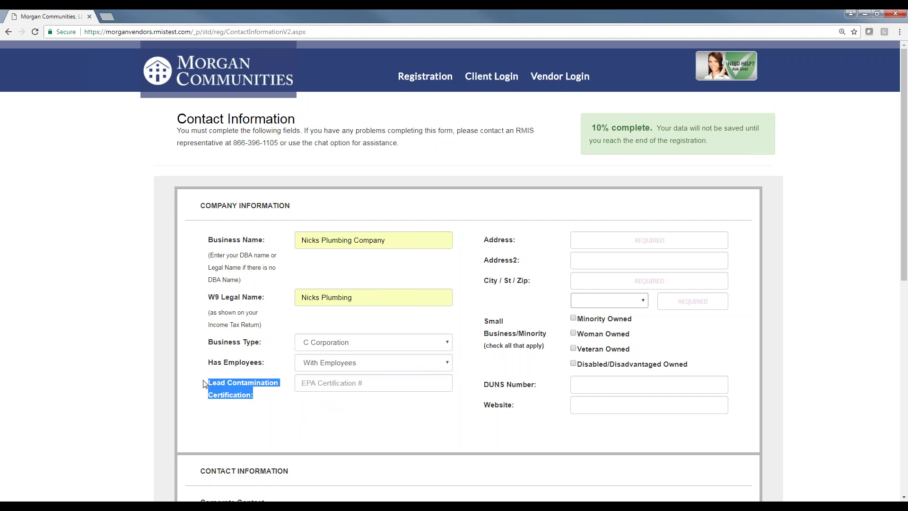
{"action": "left_click", "coordinate": [253, 391]}
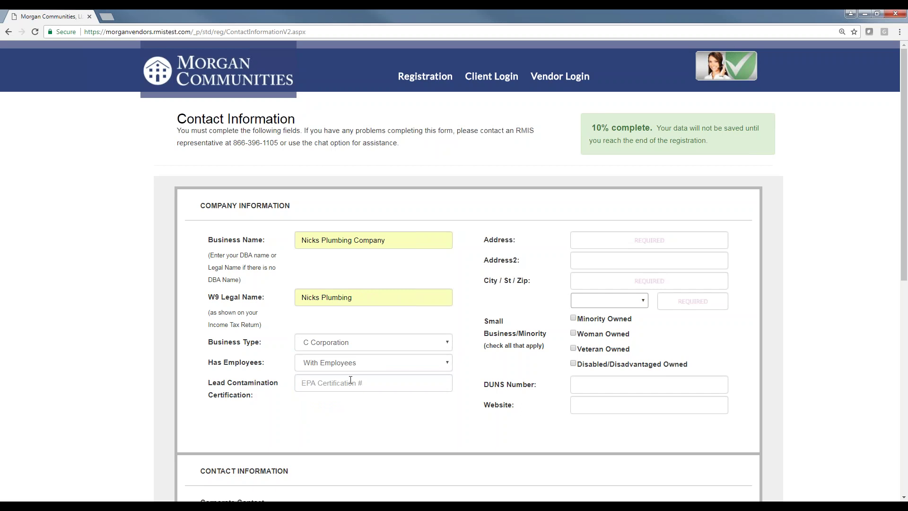
Autofill the company address from the saved 123 Street suggestion.
{"action": "left_click", "coordinate": [603, 243]}
{"action": "type", "text": "1"}
{"action": "key", "text": "Down"}
{"action": "key", "text": "Down"}
{"action": "key", "text": "Down"}
{"action": "key", "text": "Down"}
{"action": "key", "text": "Up"}
{"action": "key", "text": "Up"}
{"action": "key", "text": "Up"}
{"action": "key", "text": "Return"}
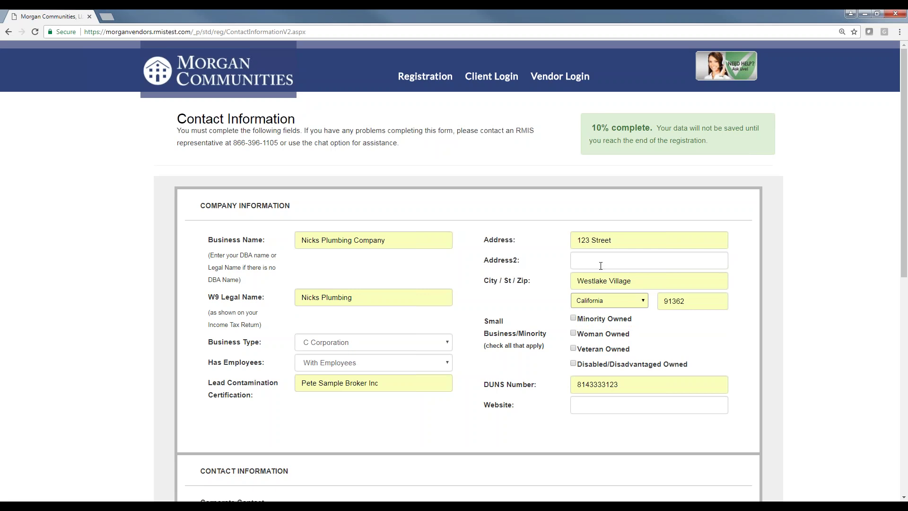
Reformat the phone, cell and fax numbers and enter the contact e-mail.
{"action": "scroll", "coordinate": [653, 326], "scroll_direction": "down", "scroll_amount": 1}
{"action": "left_click_drag", "start_coordinate": [482, 255], "coordinate": [521, 278]}
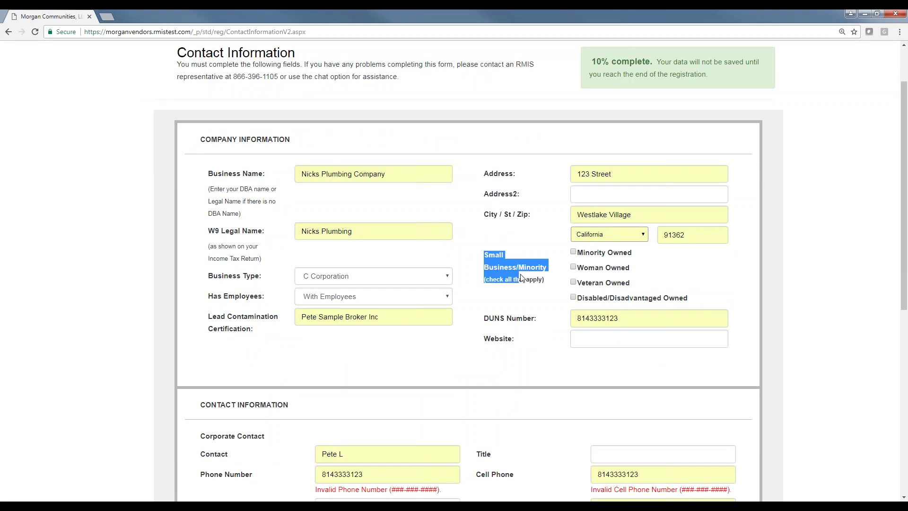
{"action": "left_click", "coordinate": [550, 286]}
{"action": "scroll", "coordinate": [552, 287], "scroll_direction": "down", "scroll_amount": 1}
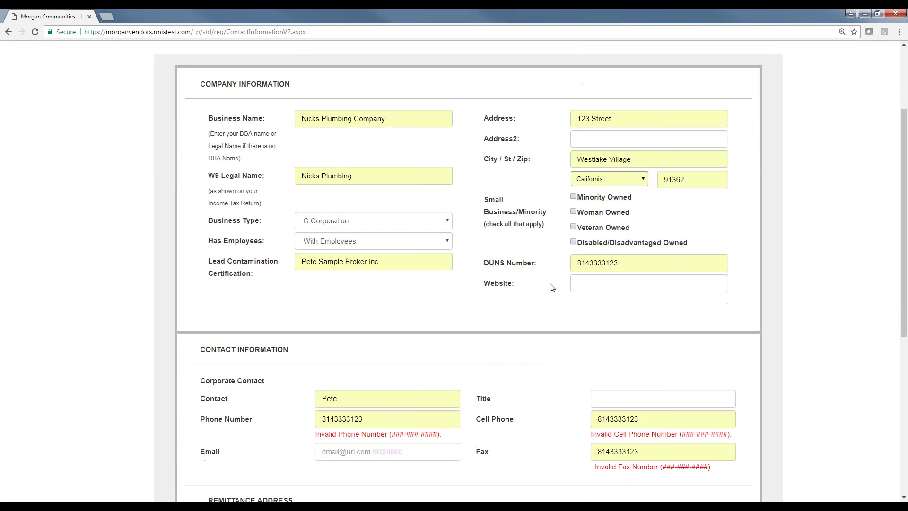
{"action": "scroll", "coordinate": [552, 286], "scroll_direction": "down", "scroll_amount": 1}
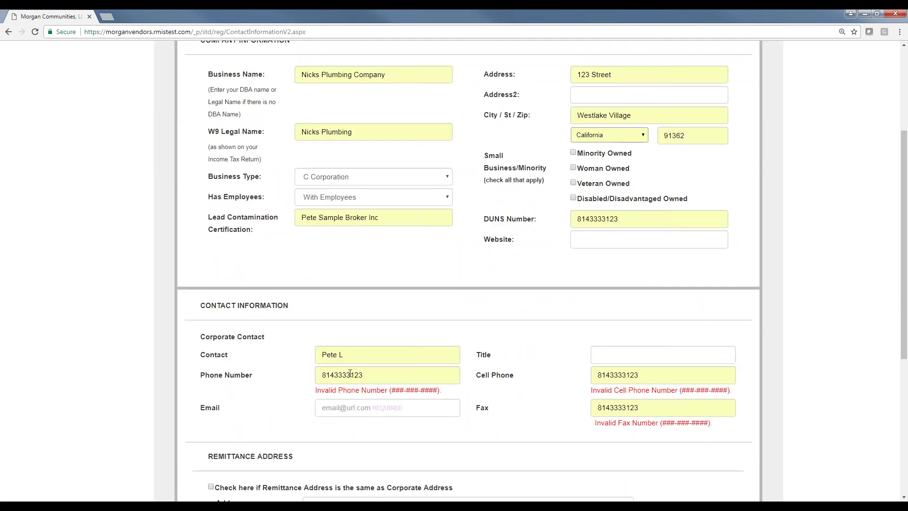
{"action": "left_click", "coordinate": [333, 375]}
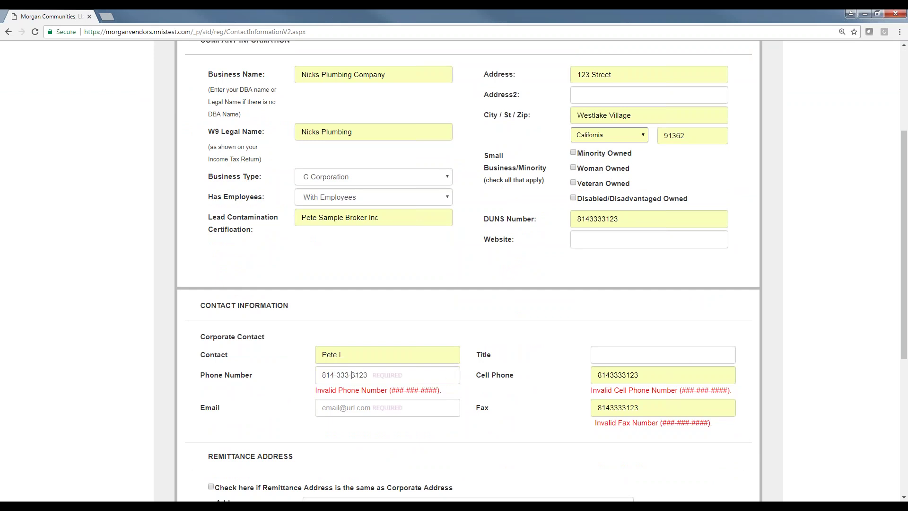
{"action": "left_click", "coordinate": [617, 375]}
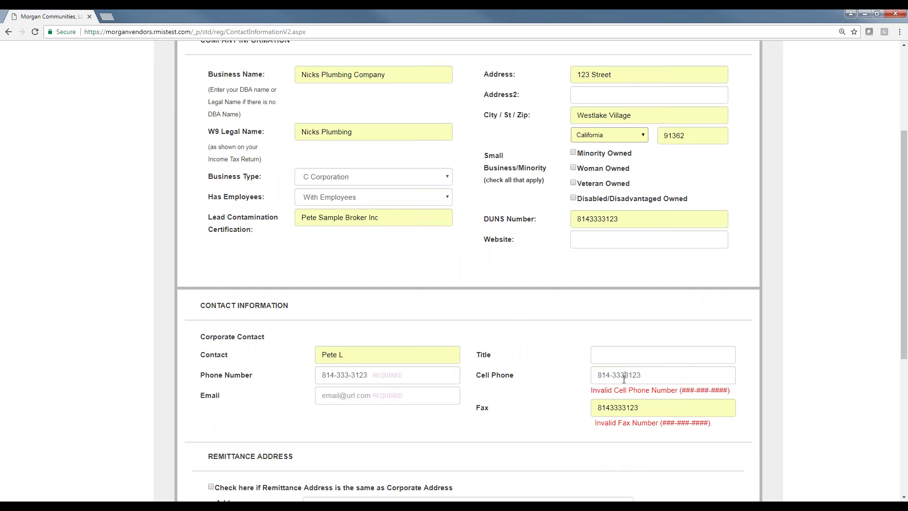
{"action": "left_click", "coordinate": [628, 408]}
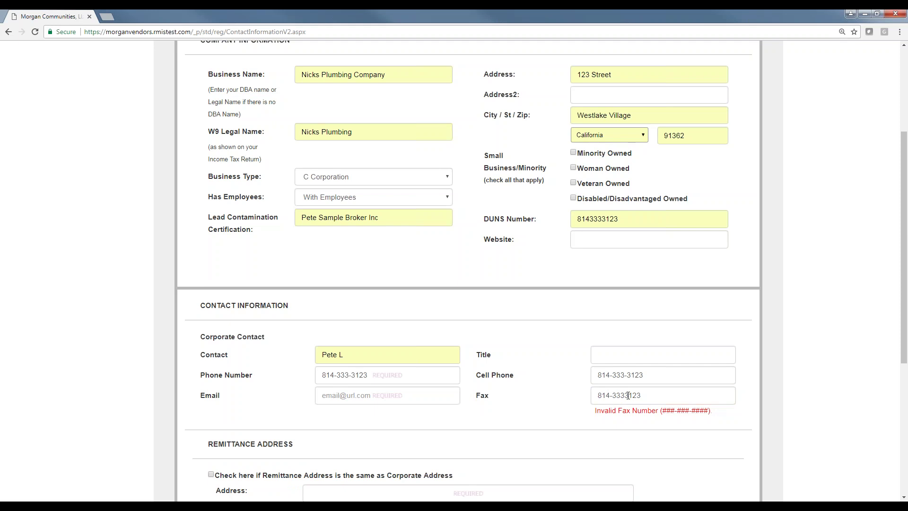
{"action": "left_click", "coordinate": [364, 395]}
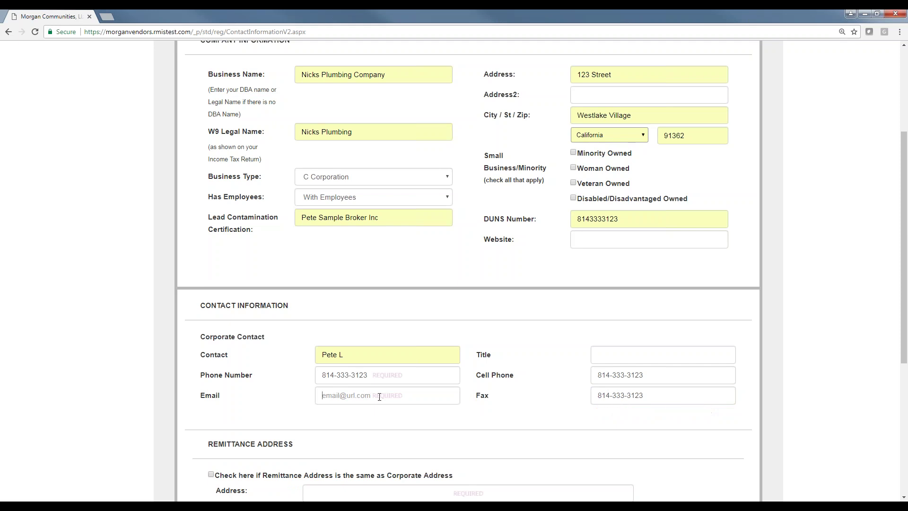
{"action": "type", "text": "nick@tes"}
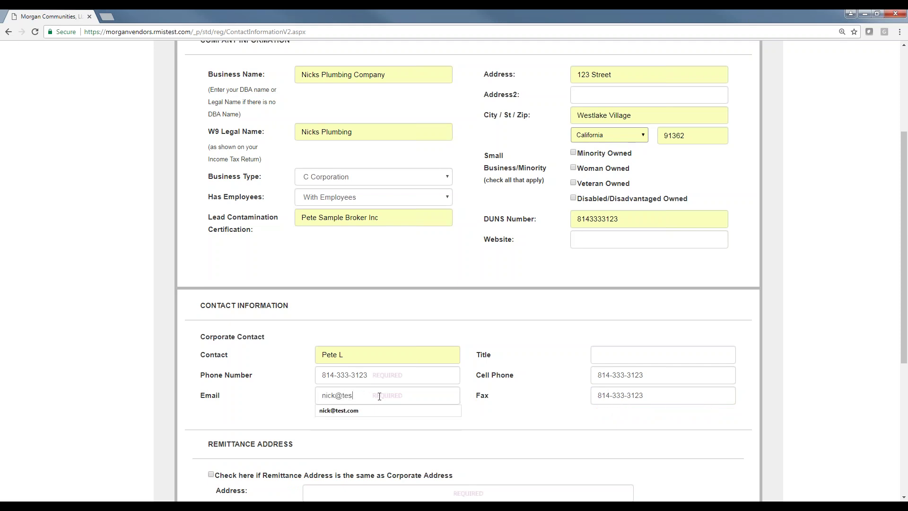
{"action": "type", "text": "t.com"}
Reuse the corporate address as the remittance address and advance to Vendor Type.
{"action": "scroll", "coordinate": [284, 421], "scroll_direction": "down", "scroll_amount": 1}
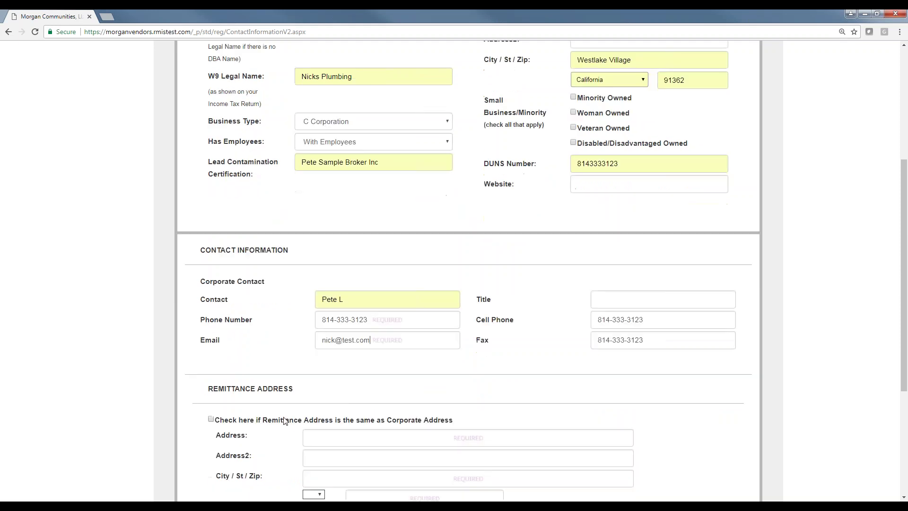
{"action": "scroll", "coordinate": [282, 419], "scroll_direction": "down", "scroll_amount": 2}
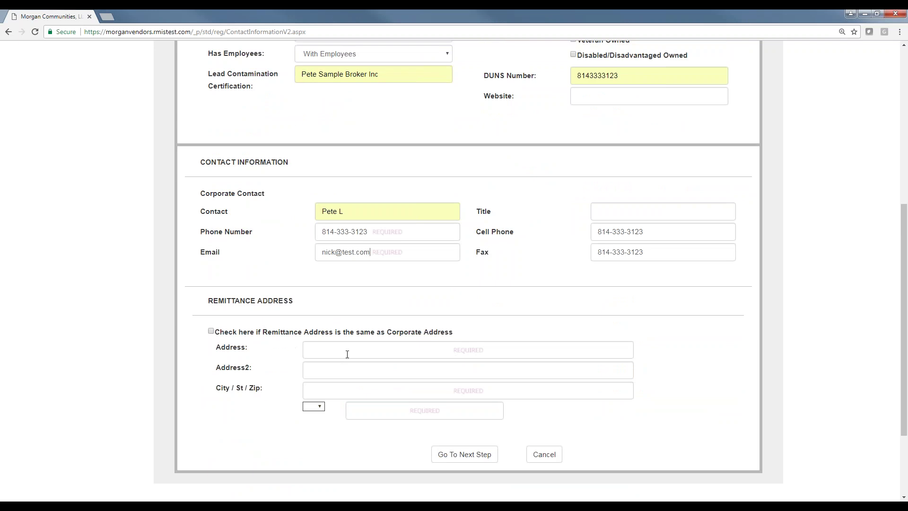
{"action": "left_click", "coordinate": [211, 332]}
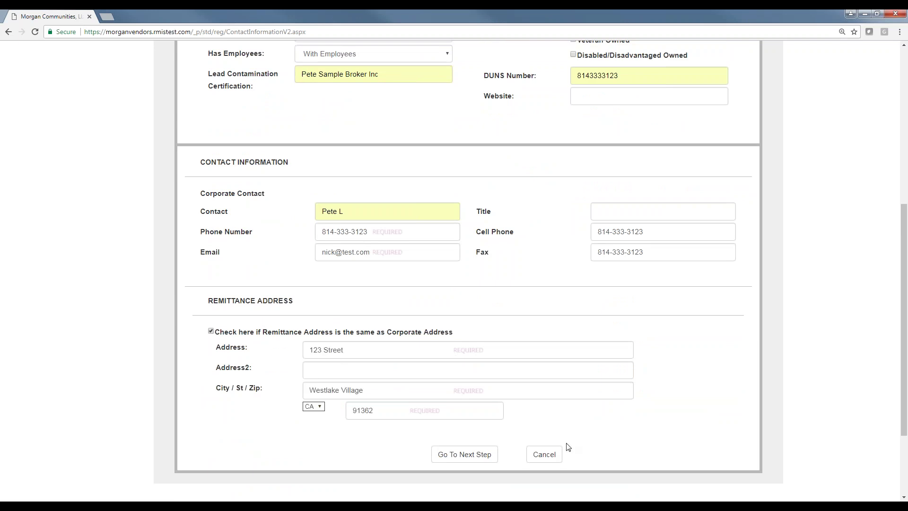
{"action": "left_click", "coordinate": [464, 454]}
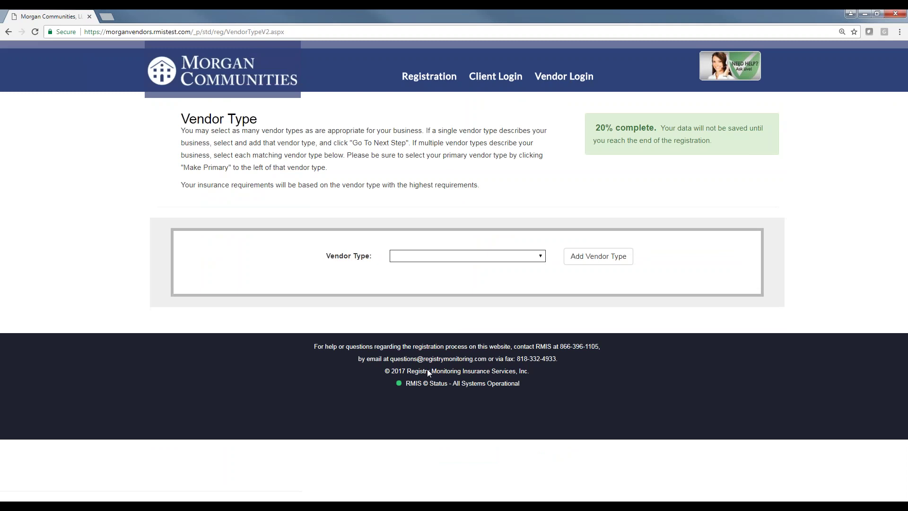
Choose Plumbing - repairs from the vendor type list, add it, and continue to Location Selection.
{"action": "left_click", "coordinate": [542, 257]}
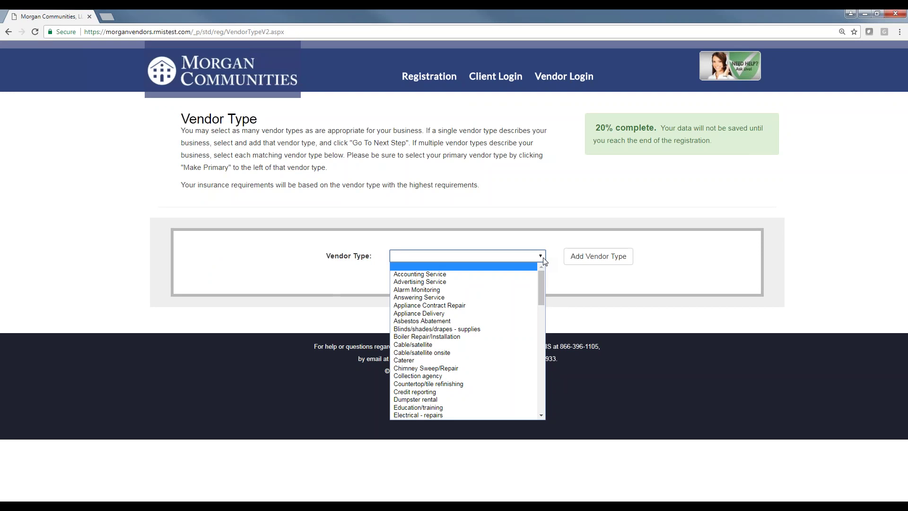
{"action": "left_click_drag", "start_coordinate": [541, 277], "coordinate": [543, 356]}
{"action": "scroll", "coordinate": [464, 349], "scroll_direction": "down", "scroll_amount": 5}
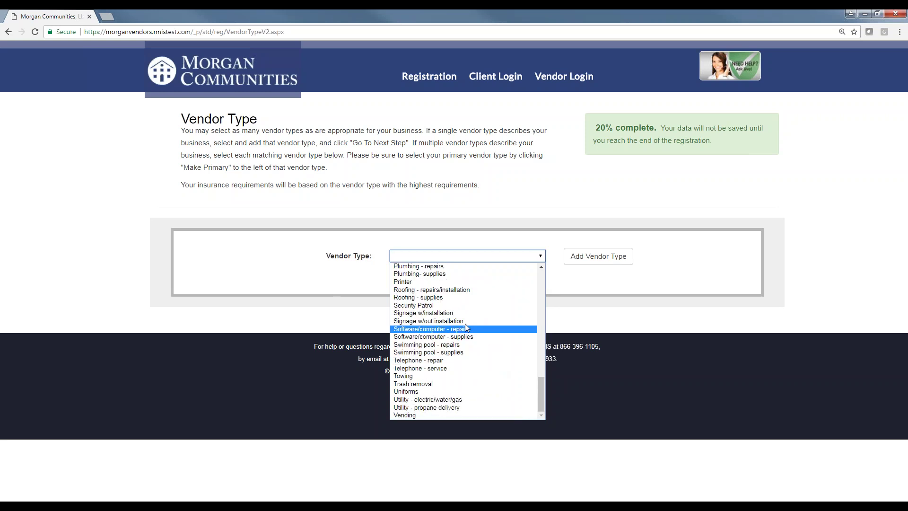
{"action": "scroll", "coordinate": [464, 340], "scroll_direction": "up", "scroll_amount": 4}
{"action": "left_click", "coordinate": [447, 376]}
{"action": "left_click", "coordinate": [598, 256]}
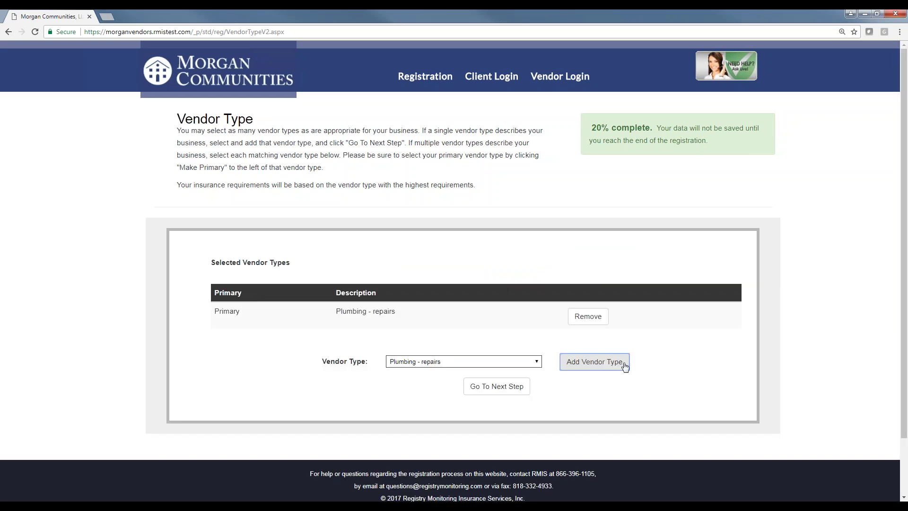
{"action": "left_click", "coordinate": [518, 388]}
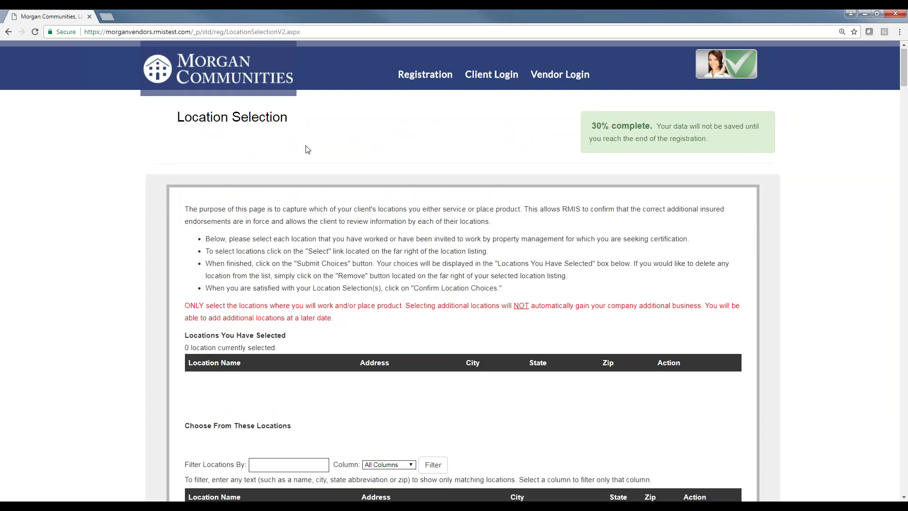
{"action": "scroll", "coordinate": [307, 150], "scroll_direction": "down", "scroll_amount": 2}
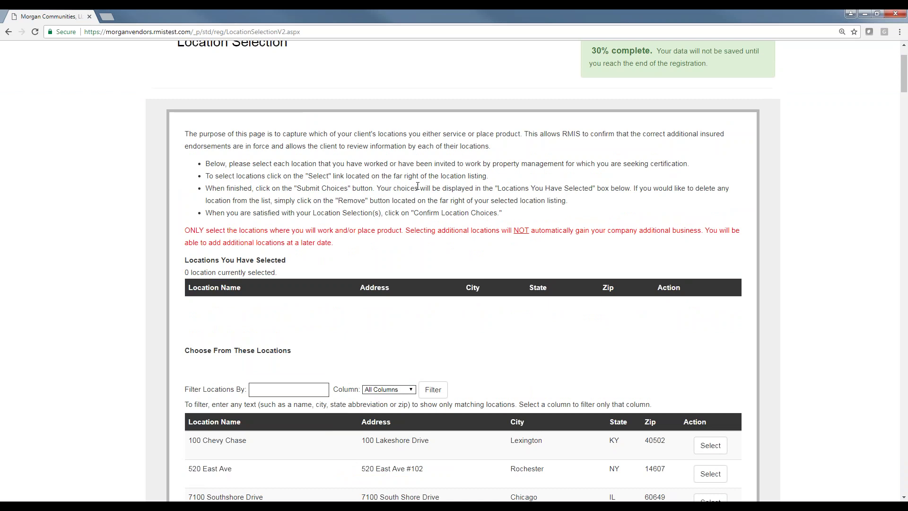
{"action": "scroll", "coordinate": [440, 217], "scroll_direction": "down", "scroll_amount": 3}
{"action": "scroll", "coordinate": [456, 242], "scroll_direction": "down", "scroll_amount": 2}
{"action": "left_click", "coordinate": [411, 191]}
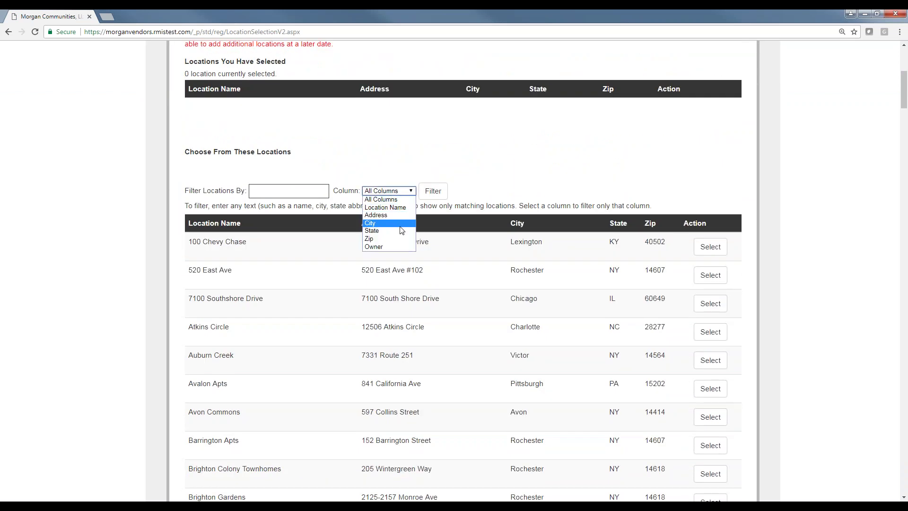
{"action": "left_click", "coordinate": [546, 162]}
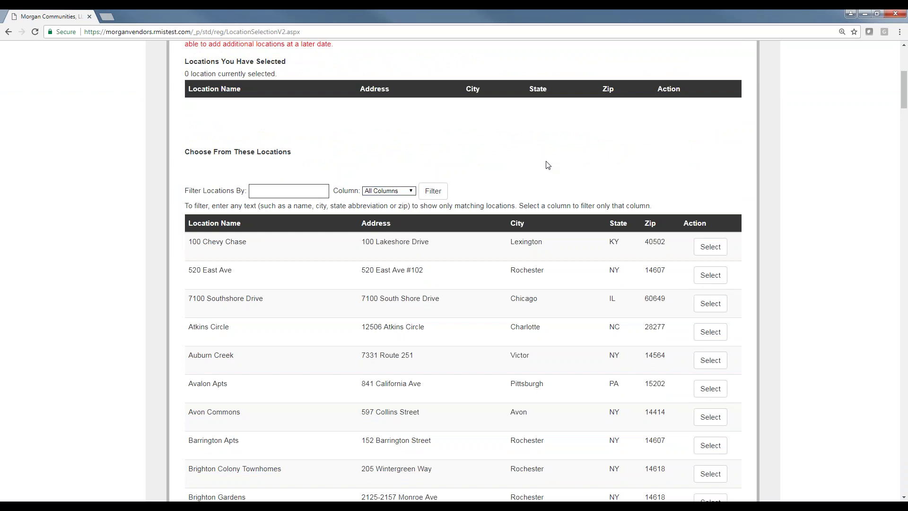
{"action": "left_click", "coordinate": [711, 246]}
{"action": "left_click", "coordinate": [711, 291]}
{"action": "left_click", "coordinate": [710, 320]}
Submit the three location choices and confirm them to open the Agreement.
{"action": "scroll", "coordinate": [569, 238], "scroll_direction": "up", "scroll_amount": 2}
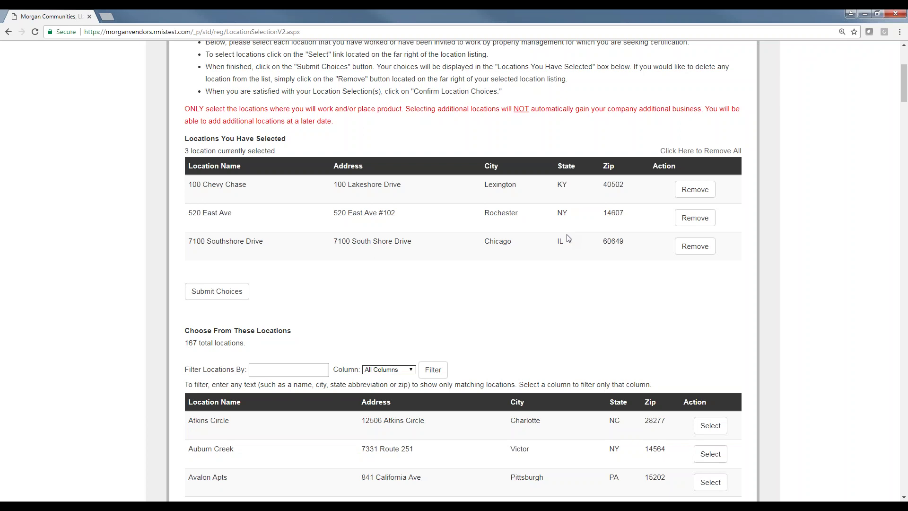
{"action": "left_click", "coordinate": [207, 297]}
{"action": "left_click", "coordinate": [240, 341]}
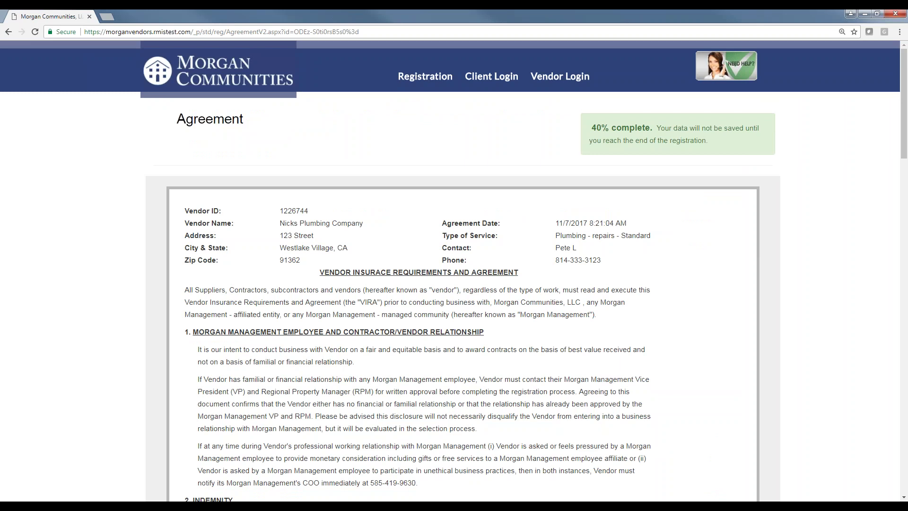
Read through the vendor insurance agreement, tick the agree checkbox and continue to Producer Information.
{"action": "scroll", "coordinate": [373, 168], "scroll_direction": "down", "scroll_amount": 3}
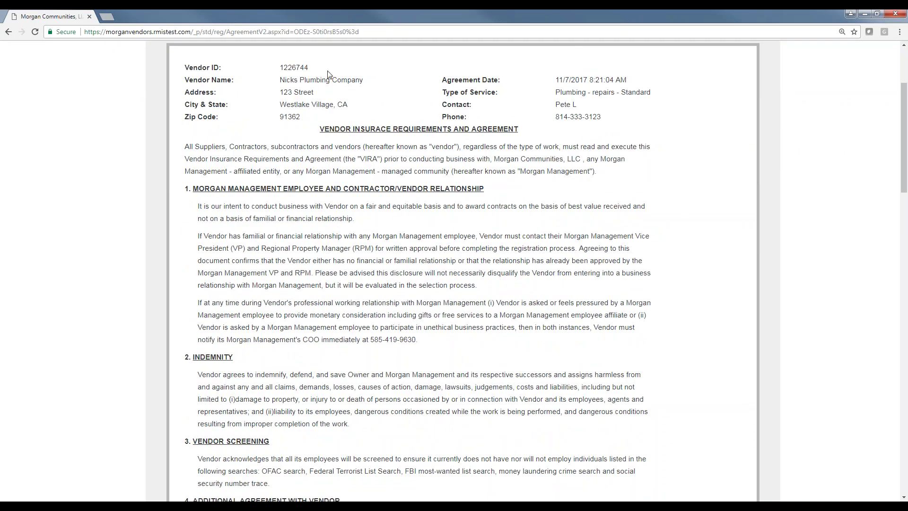
{"action": "left_click_drag", "start_coordinate": [520, 173], "coordinate": [589, 182]}
{"action": "left_click", "coordinate": [561, 193]}
{"action": "scroll", "coordinate": [636, 121], "scroll_direction": "down", "scroll_amount": 9}
{"action": "scroll", "coordinate": [593, 216], "scroll_direction": "down", "scroll_amount": 20}
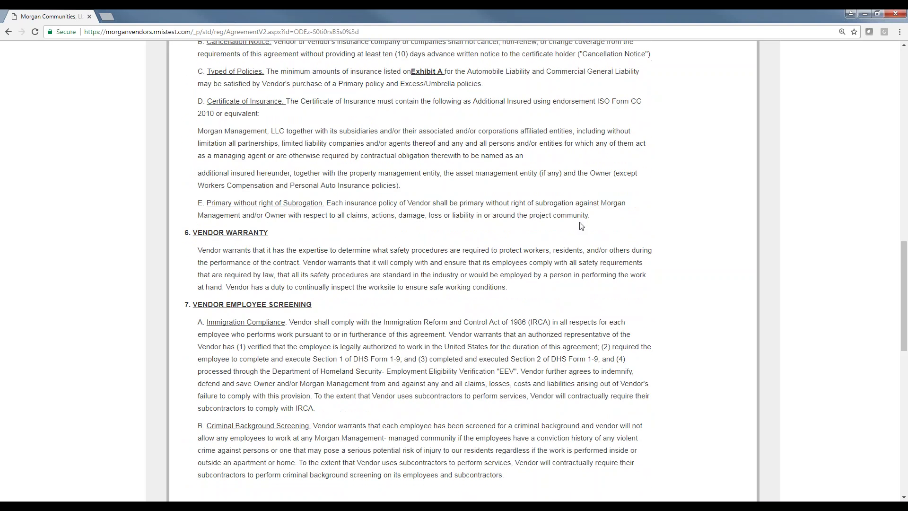
{"action": "scroll", "coordinate": [593, 215], "scroll_direction": "down", "scroll_amount": 4}
{"action": "left_click", "coordinate": [188, 276]}
{"action": "left_click", "coordinate": [497, 324]}
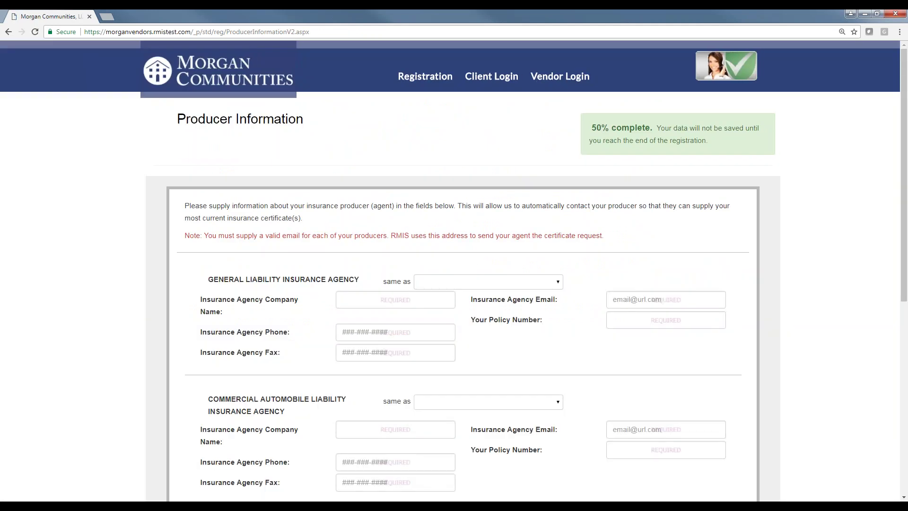
Enter General Liability agency 'Test Agent', autofill phone, fax and e-mail, and policy number 12345.
{"action": "left_click", "coordinate": [430, 292]}
{"action": "type", "text": "Test Agent"}
{"action": "key", "text": "Tab"}
{"action": "type", "text": "81"}
{"action": "key", "text": "Down"}
{"action": "key", "text": "Return"}
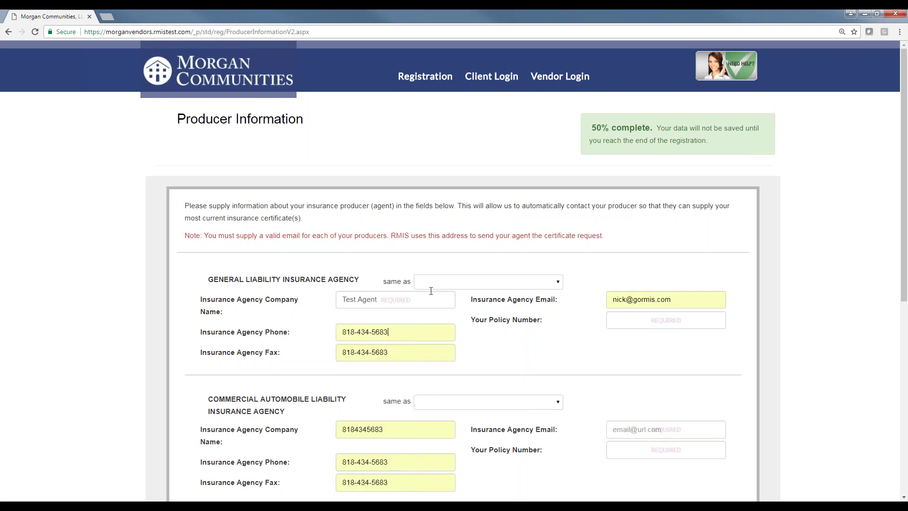
{"action": "left_click", "coordinate": [642, 325]}
{"action": "type", "text": "12345"}
Set Commercial Automobile Liability and Workers Compensation to same as General Liability, then continue.
{"action": "scroll", "coordinate": [458, 252], "scroll_direction": "down", "scroll_amount": 2}
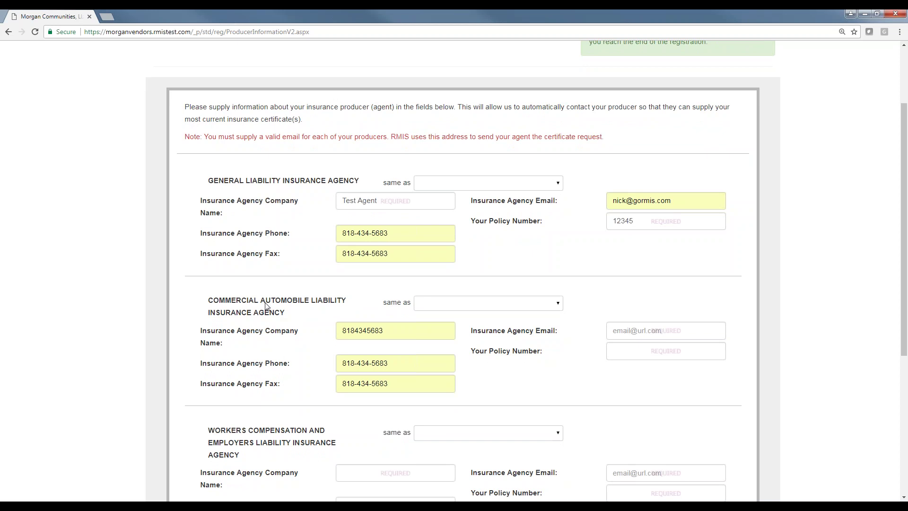
{"action": "scroll", "coordinate": [266, 307], "scroll_direction": "down", "scroll_amount": 2}
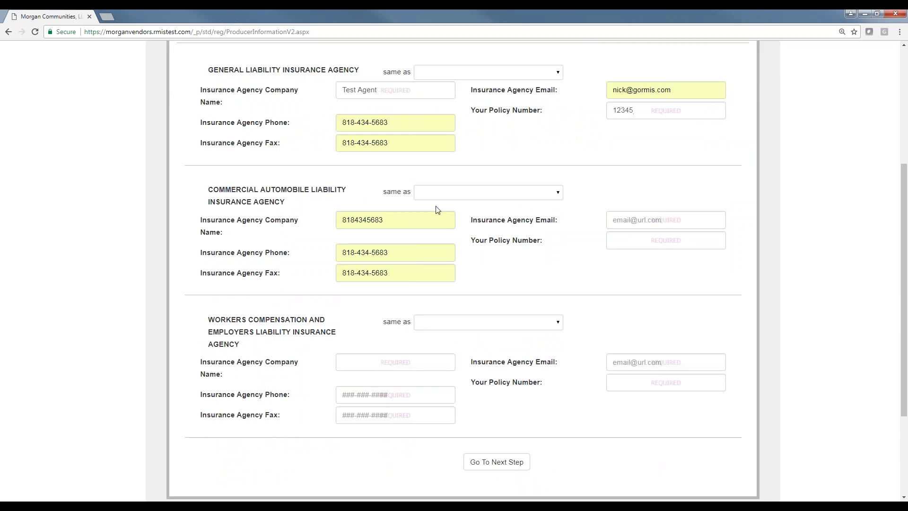
{"action": "left_click", "coordinate": [560, 195]}
{"action": "left_click", "coordinate": [548, 212]}
{"action": "left_click", "coordinate": [558, 323]}
{"action": "left_click", "coordinate": [562, 341]}
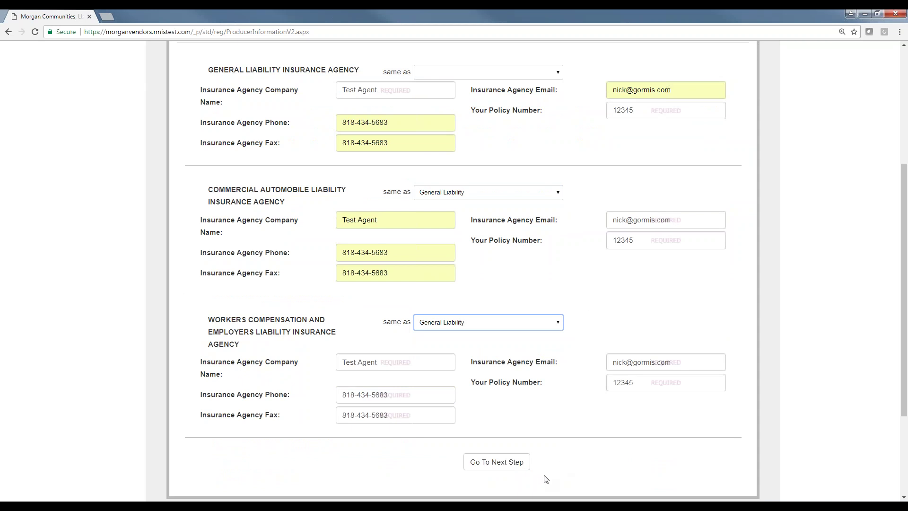
{"action": "left_click", "coordinate": [529, 464]}
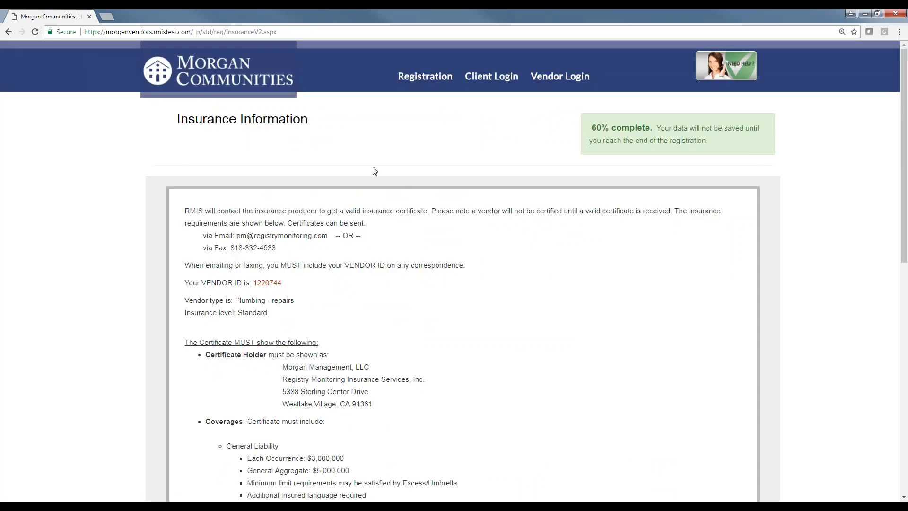
{"action": "scroll", "coordinate": [374, 173], "scroll_direction": "down", "scroll_amount": 2}
{"action": "scroll", "coordinate": [374, 174], "scroll_direction": "down", "scroll_amount": 3}
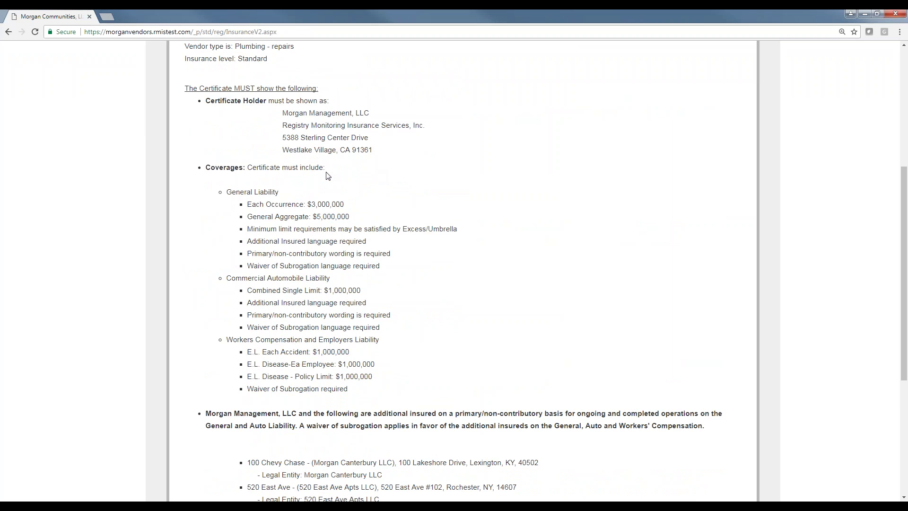
{"action": "left_click_drag", "start_coordinate": [227, 191], "coordinate": [257, 205]}
{"action": "left_click", "coordinate": [269, 216]}
{"action": "left_click_drag", "start_coordinate": [350, 204], "coordinate": [313, 204]}
{"action": "scroll", "coordinate": [466, 334], "scroll_direction": "down", "scroll_amount": 5}
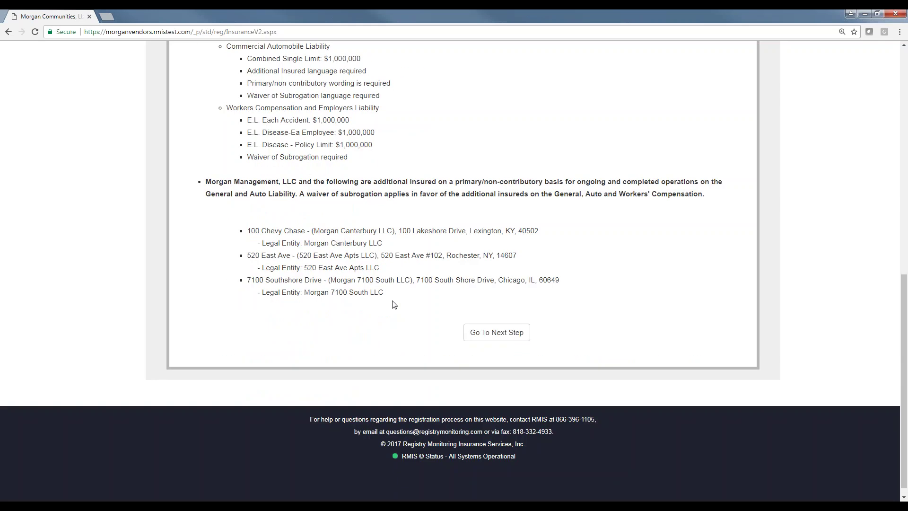
{"action": "left_click_drag", "start_coordinate": [392, 298], "coordinate": [247, 230]}
{"action": "left_click", "coordinate": [245, 228]}
{"action": "left_click_drag", "start_coordinate": [339, 231], "coordinate": [376, 232]}
{"action": "left_click_drag", "start_coordinate": [444, 257], "coordinate": [345, 278]}
{"action": "left_click", "coordinate": [387, 311]}
Open the Electronic W9 and autocomplete the taxpayer and business names as Nicks Plumbing.
{"action": "left_click", "coordinate": [494, 332]}
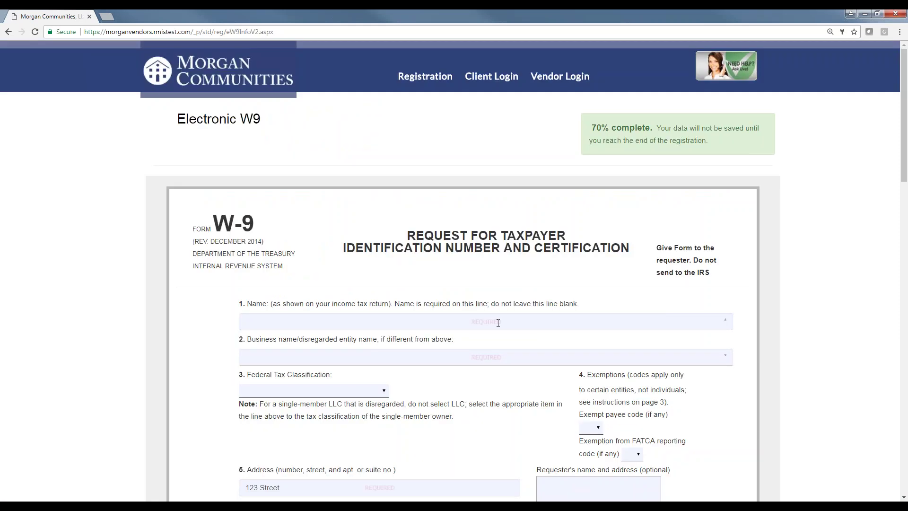
{"action": "type", "text": "Ni"}
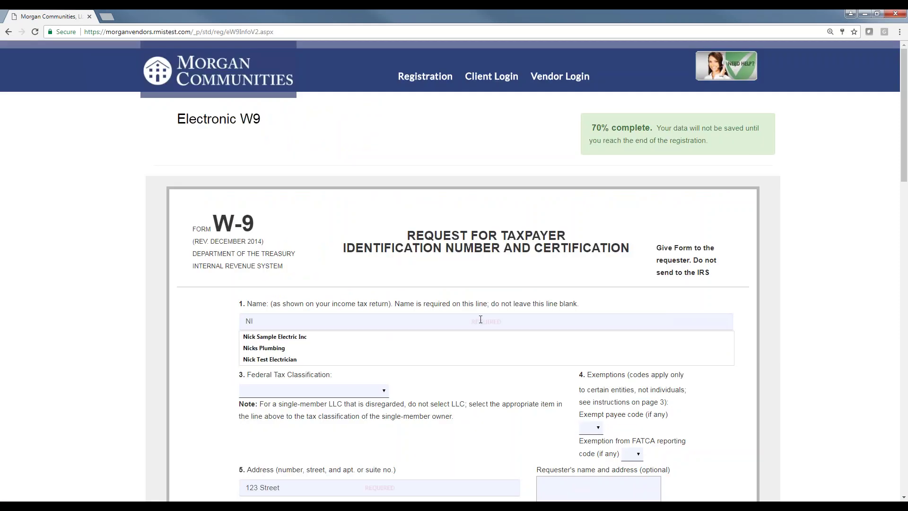
{"action": "key", "text": "Down"}
{"action": "key", "text": "Down"}
{"action": "key", "text": "Return"}
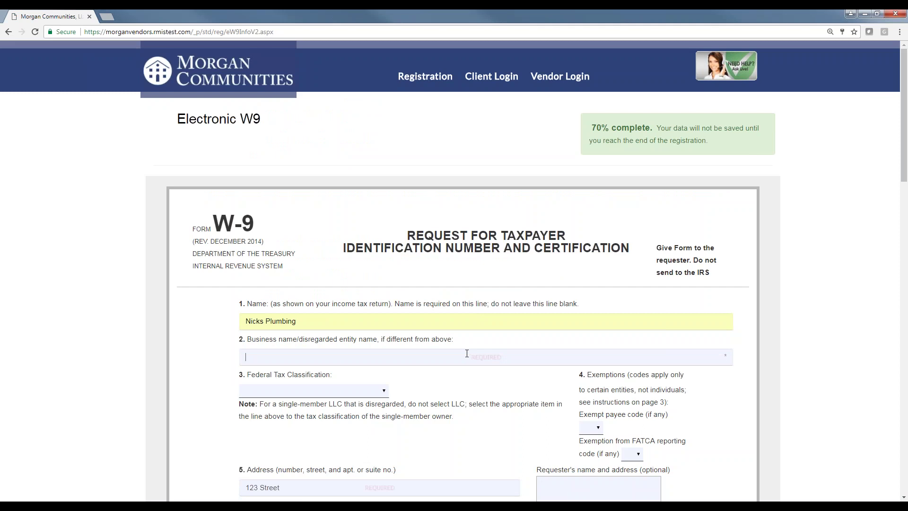
{"action": "type", "text": "Ni"}
{"action": "key", "text": "Down"}
{"action": "key", "text": "Down"}
{"action": "key", "text": "Return"}
Set the federal tax classification to C Corporation and enter the employer identification number.
{"action": "scroll", "coordinate": [467, 354], "scroll_direction": "down", "scroll_amount": 2}
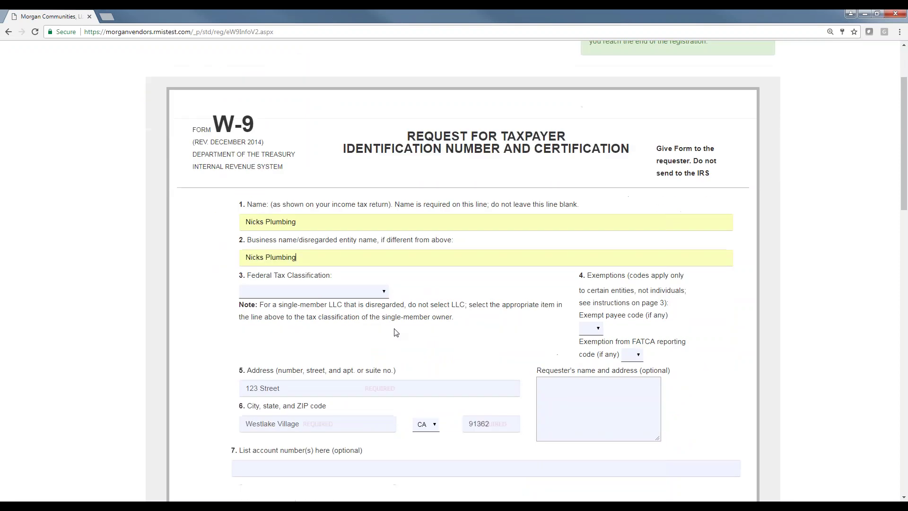
{"action": "left_click", "coordinate": [376, 291]}
{"action": "left_click", "coordinate": [372, 320]}
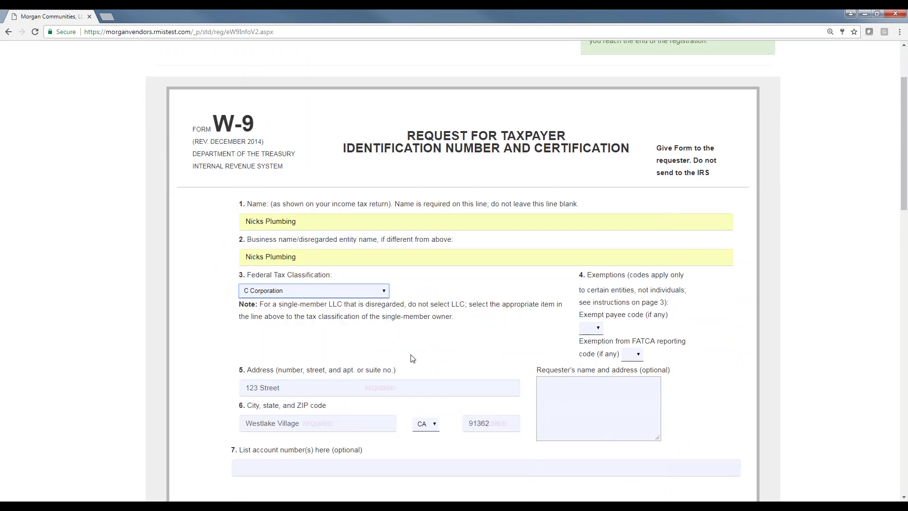
{"action": "scroll", "coordinate": [411, 358], "scroll_direction": "down", "scroll_amount": 5}
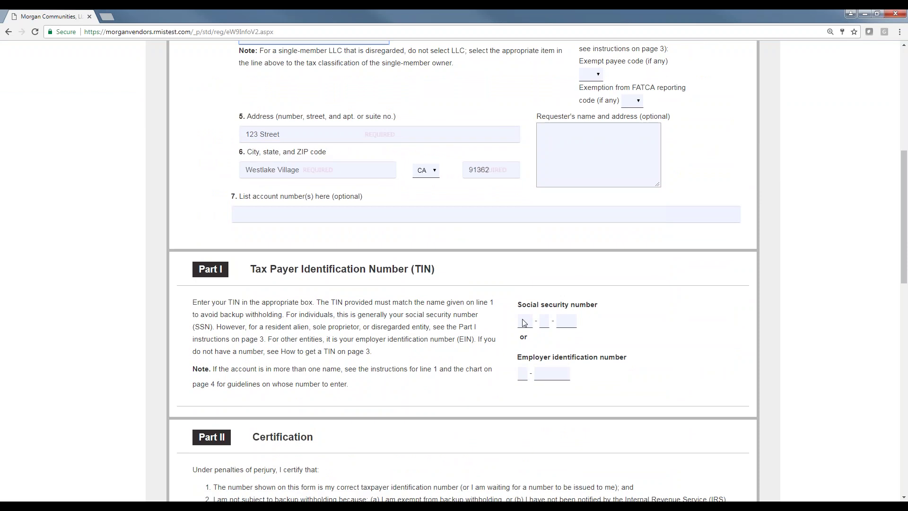
{"action": "left_click", "coordinate": [525, 372]}
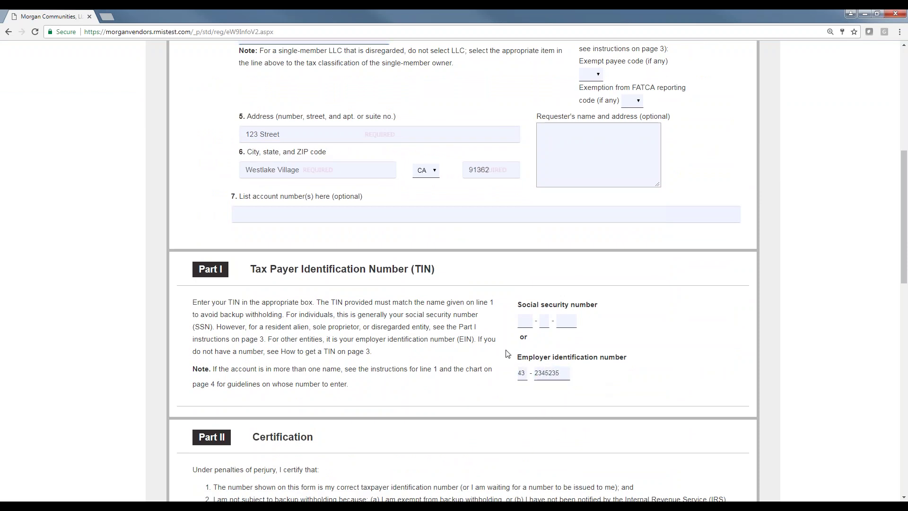
Review the W-9 text and accept the electronic signature statement.
{"action": "left_click_drag", "start_coordinate": [515, 358], "coordinate": [630, 360]}
{"action": "scroll", "coordinate": [400, 230], "scroll_direction": "up", "scroll_amount": 5}
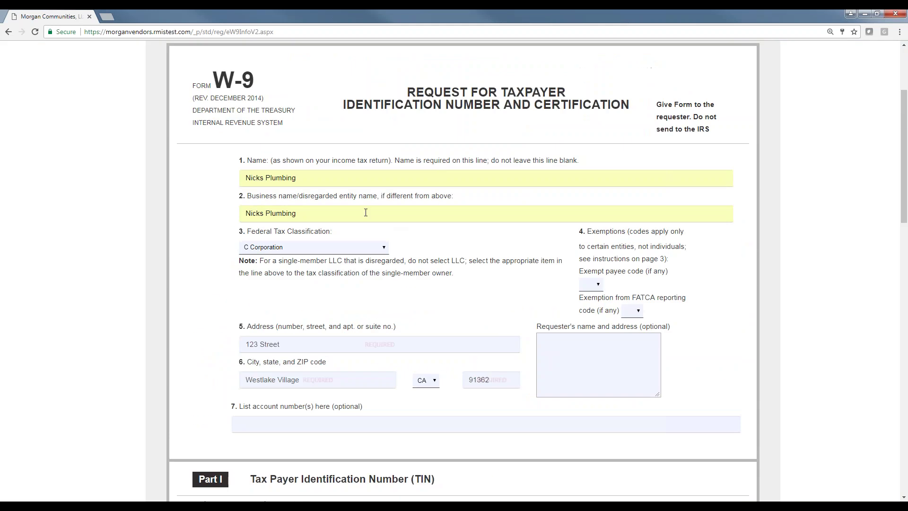
{"action": "left_click_drag", "start_coordinate": [450, 161], "coordinate": [367, 159]}
{"action": "left_click", "coordinate": [591, 157]}
{"action": "scroll", "coordinate": [443, 313], "scroll_direction": "down", "scroll_amount": 1}
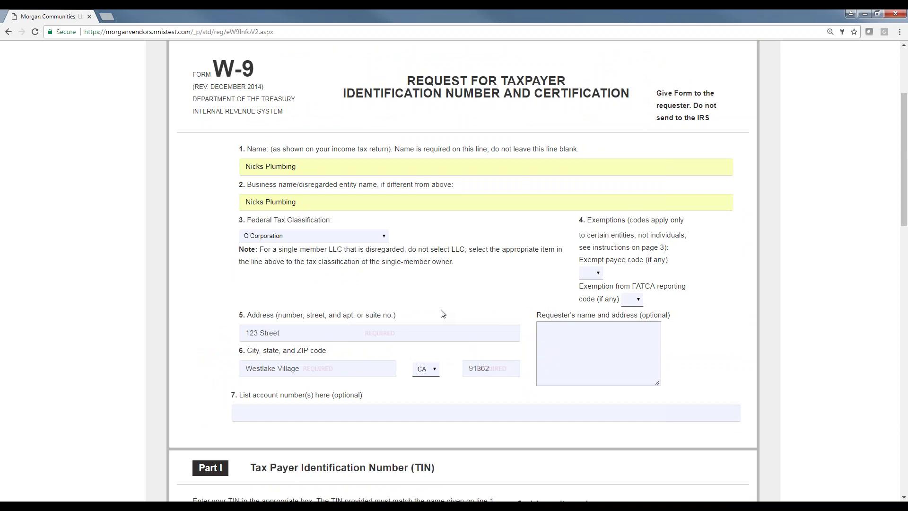
{"action": "scroll", "coordinate": [462, 290], "scroll_direction": "up", "scroll_amount": 3}
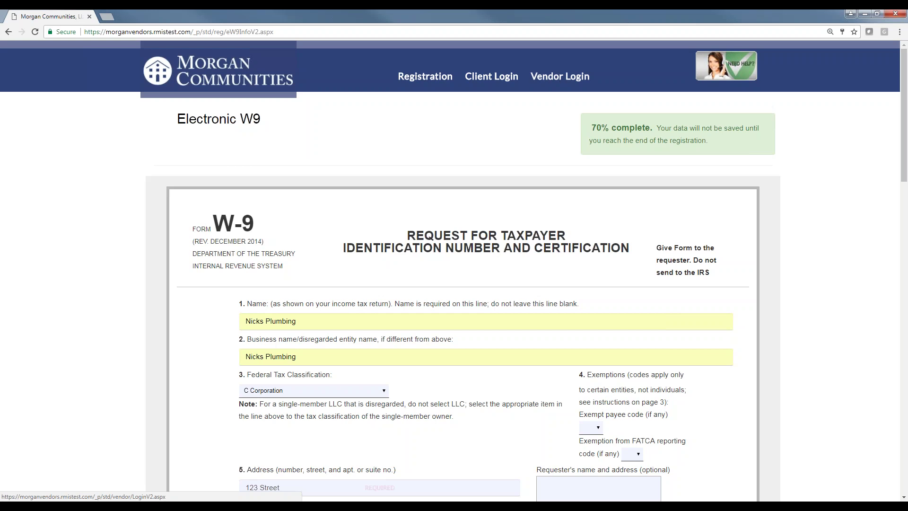
{"action": "scroll", "coordinate": [453, 284], "scroll_direction": "down", "scroll_amount": 3}
{"action": "scroll", "coordinate": [453, 284], "scroll_direction": "down", "scroll_amount": 10}
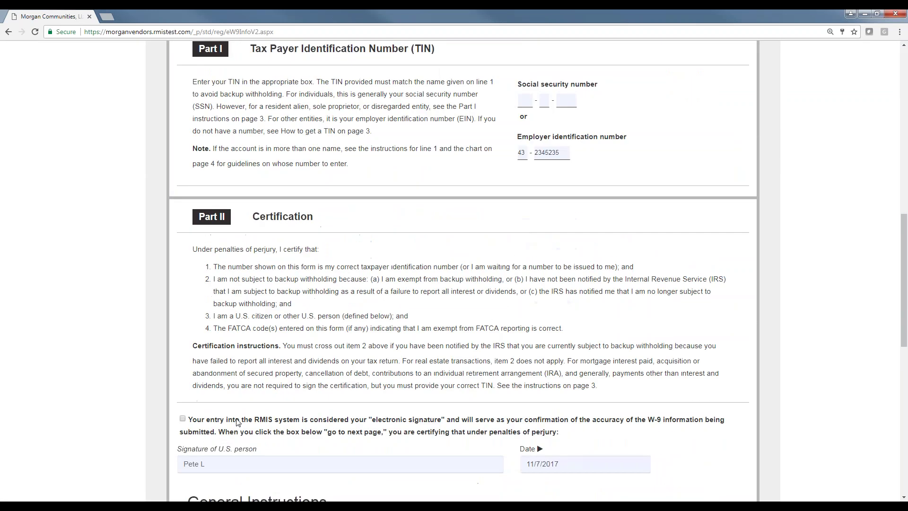
{"action": "left_click", "coordinate": [183, 297]}
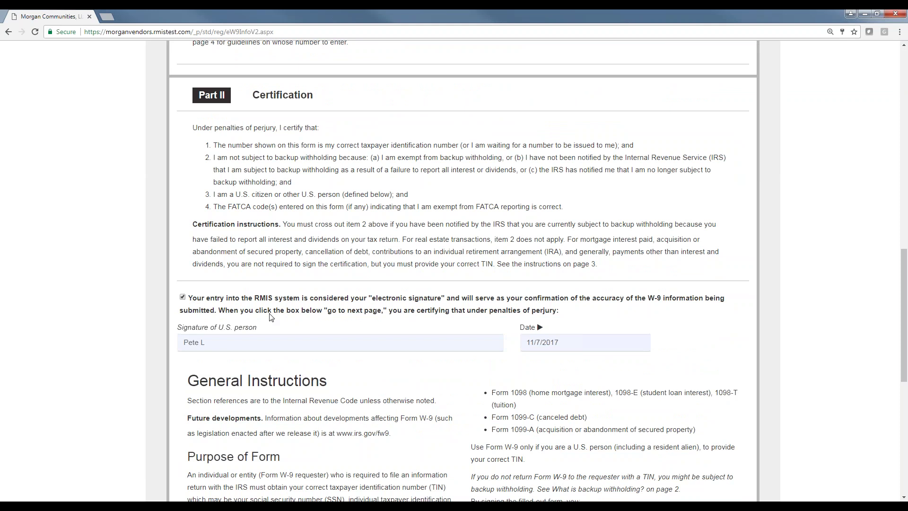
{"action": "scroll", "coordinate": [269, 315], "scroll_direction": "down", "scroll_amount": 4}
{"action": "scroll", "coordinate": [453, 284], "scroll_direction": "down", "scroll_amount": 3}
On Principals Information, autofill the principal's details from the first-name suggestion.
{"action": "left_click", "coordinate": [713, 430]}
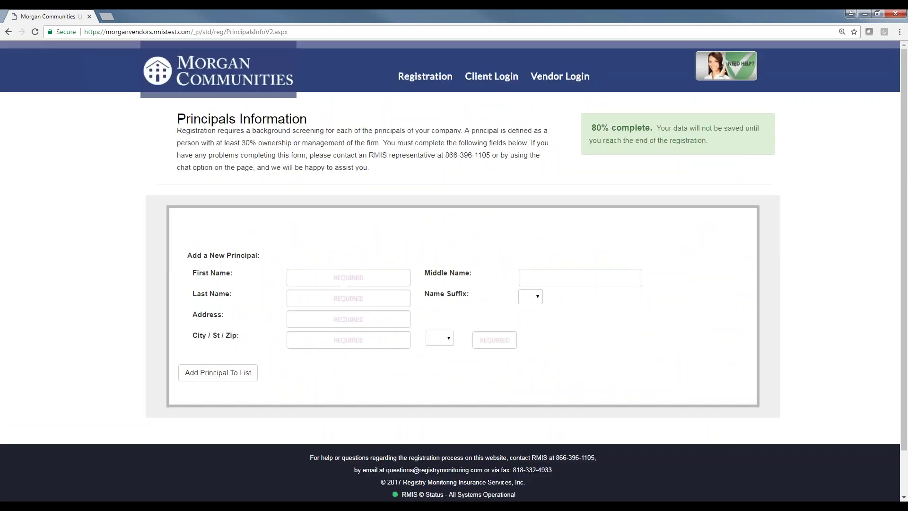
{"action": "left_click", "coordinate": [358, 275]}
{"action": "type", "text": "N"}
{"action": "key", "text": "Down"}
{"action": "key", "text": "Return"}
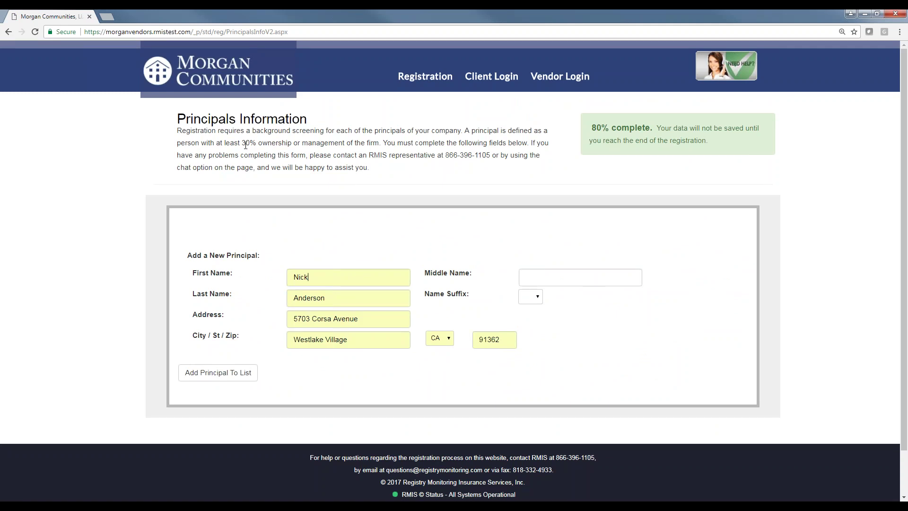
{"action": "left_click_drag", "start_coordinate": [243, 145], "coordinate": [292, 147]}
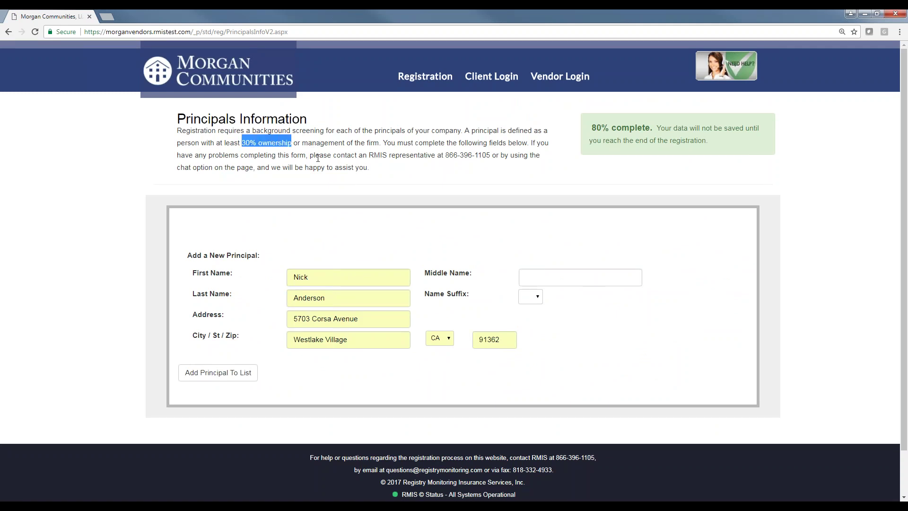
{"action": "left_click", "coordinate": [376, 166]}
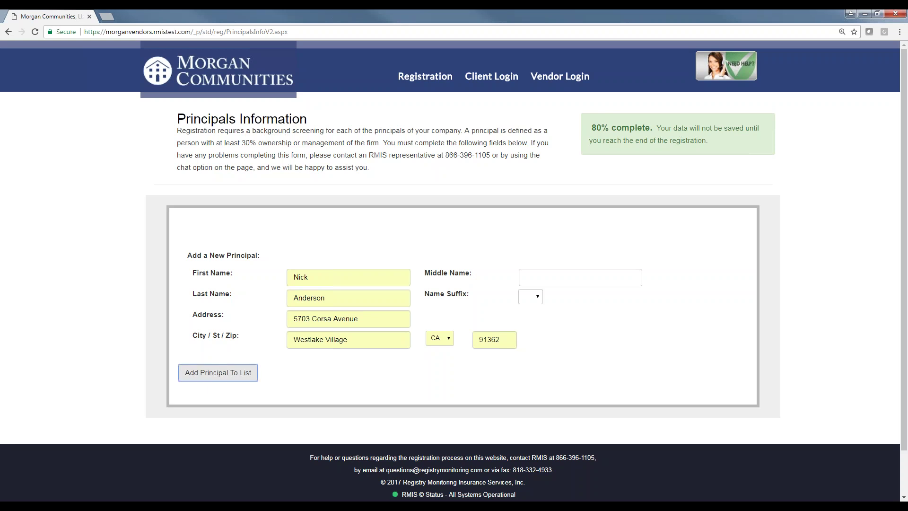
Add the principal to the list and continue to the payment page.
{"action": "left_click", "coordinate": [220, 375]}
{"action": "scroll", "coordinate": [233, 383], "scroll_direction": "down", "scroll_amount": 1}
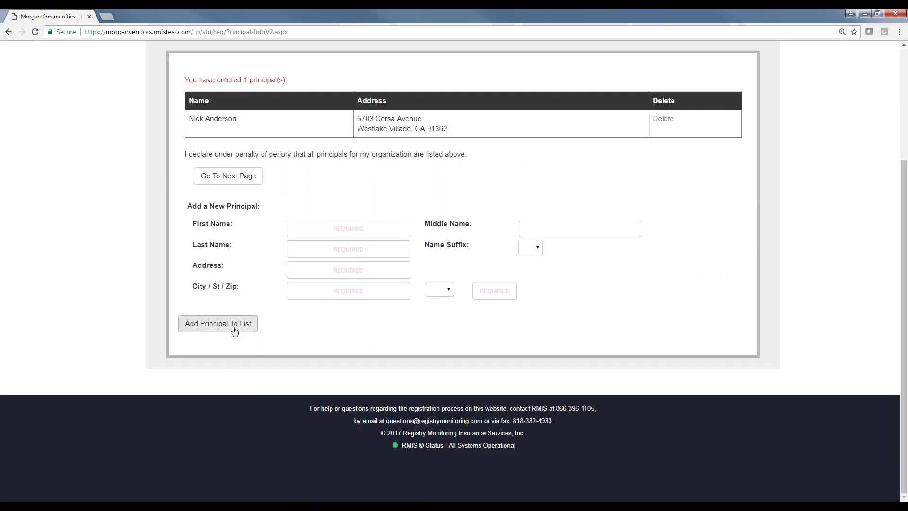
{"action": "left_click", "coordinate": [249, 181]}
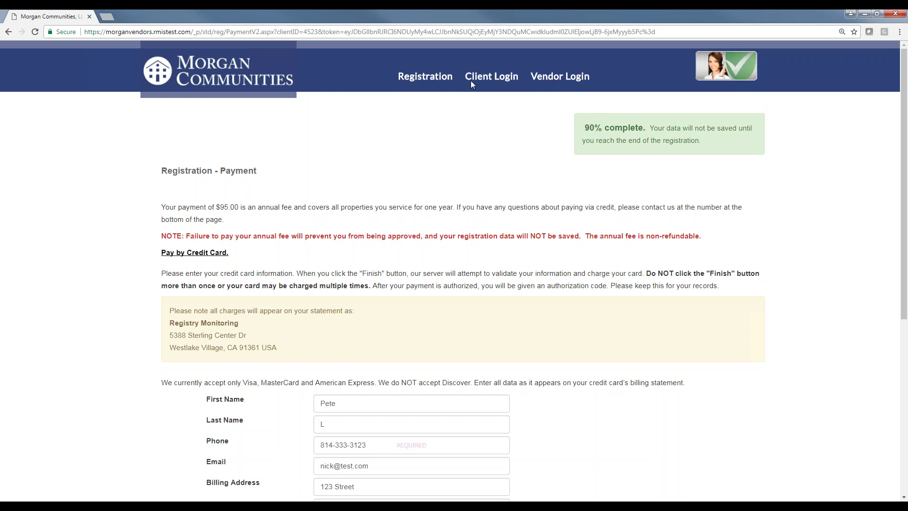
Go to the Client Login page from the top navigation bar.
{"action": "left_click", "coordinate": [501, 76]}
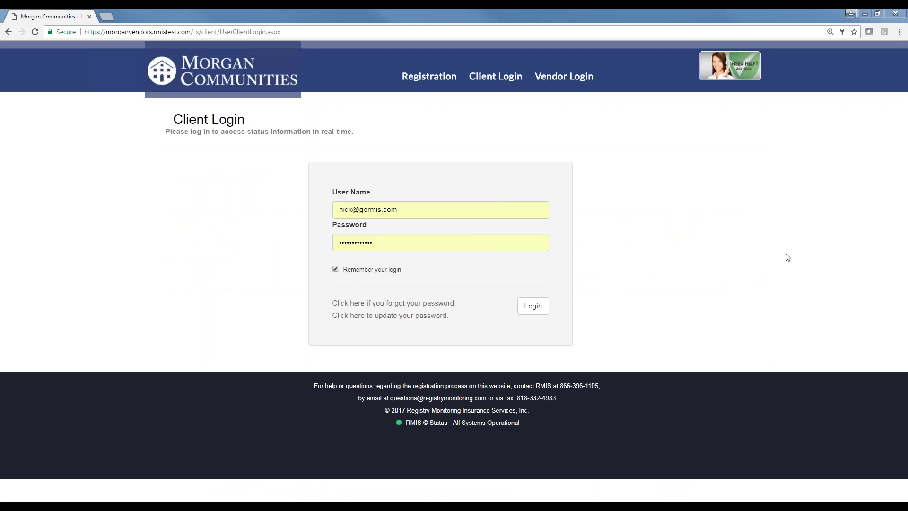
Log in to RMIS as a client using the saved user name and password.
{"action": "left_click", "coordinate": [533, 305]}
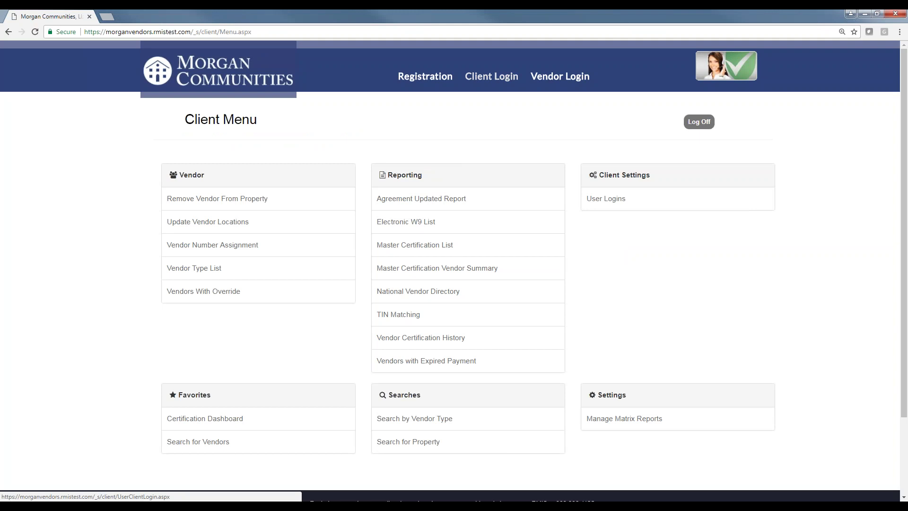
Open User Logins under Client Settings and browse the 263 client users' roles and status.
{"action": "left_click", "coordinate": [606, 199]}
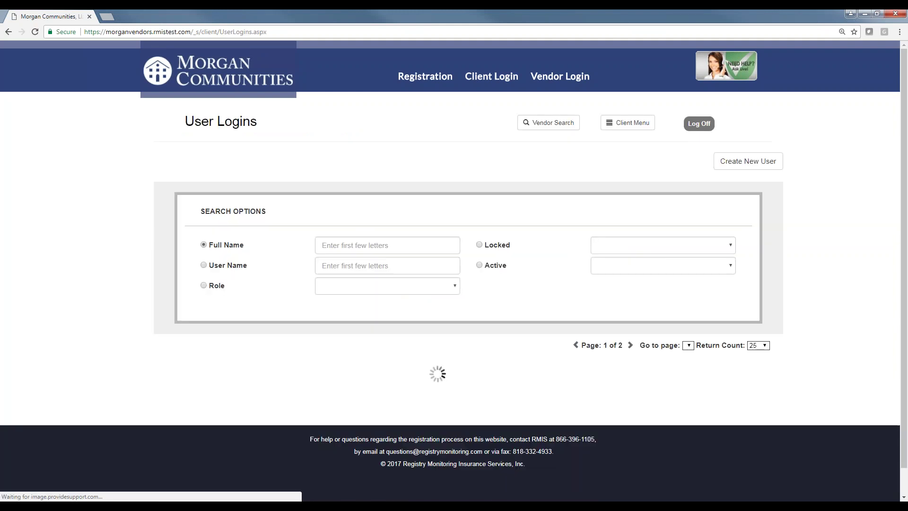
{"action": "scroll", "coordinate": [468, 310], "scroll_direction": "down", "scroll_amount": 2}
{"action": "left_click_drag", "start_coordinate": [224, 257], "coordinate": [211, 258]}
{"action": "scroll", "coordinate": [363, 253], "scroll_direction": "down", "scroll_amount": 3}
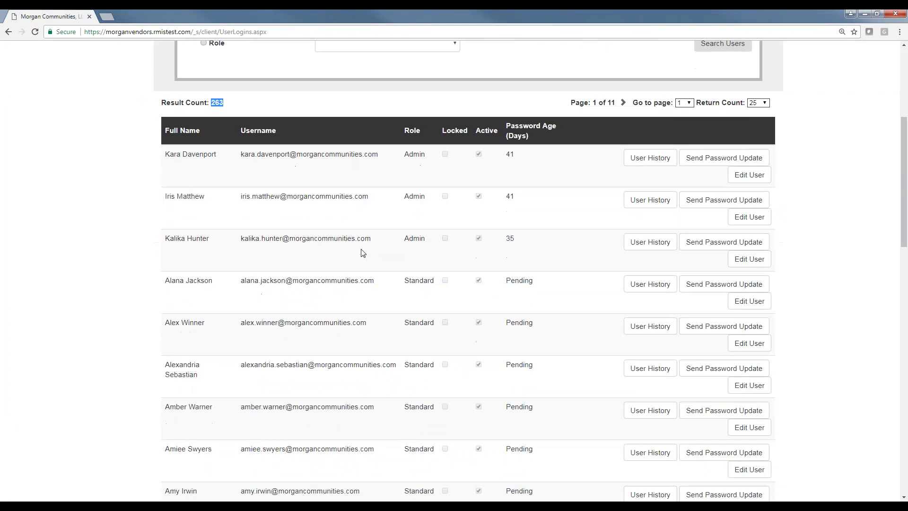
{"action": "scroll", "coordinate": [355, 361], "scroll_direction": "down", "scroll_amount": 3}
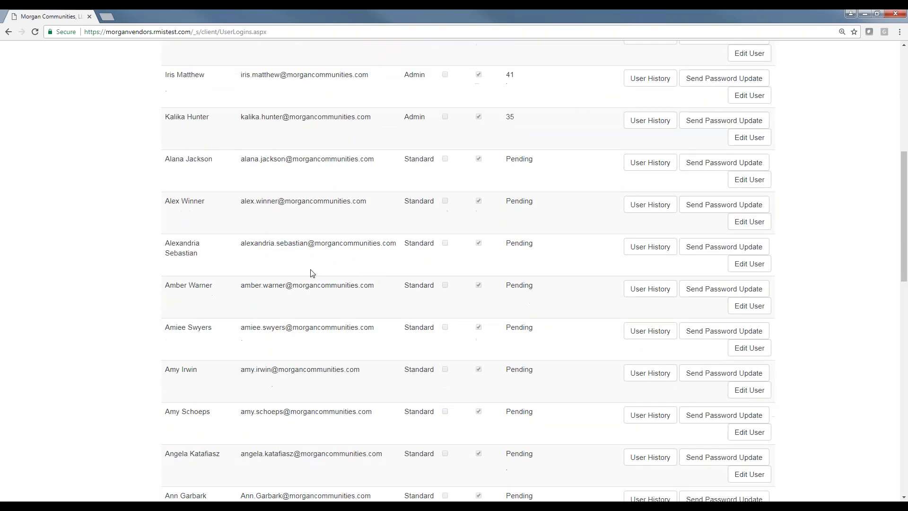
{"action": "left_click_drag", "start_coordinate": [241, 291], "coordinate": [374, 294]}
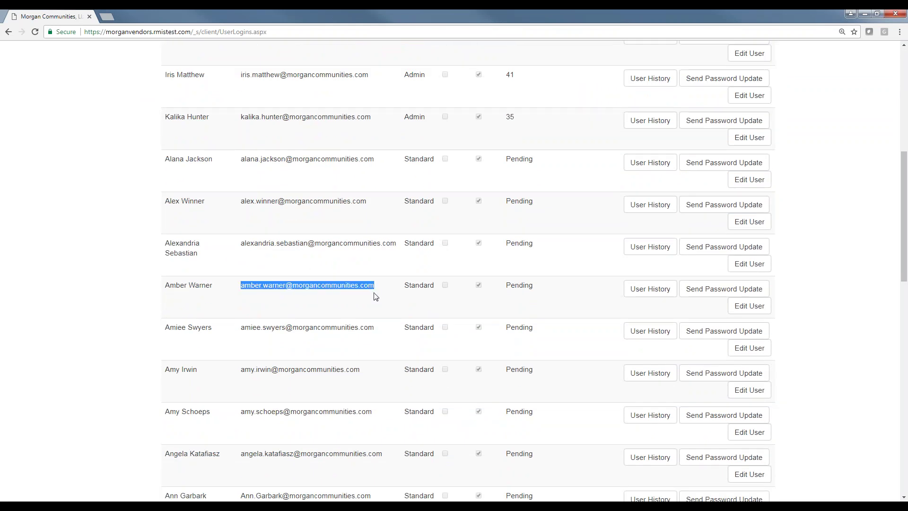
{"action": "scroll", "coordinate": [376, 302], "scroll_direction": "down", "scroll_amount": 15}
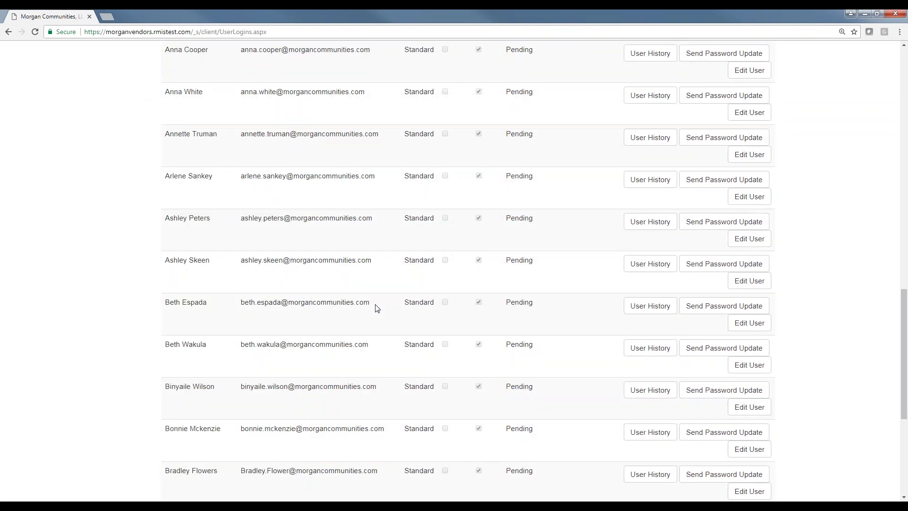
{"action": "scroll", "coordinate": [376, 315], "scroll_direction": "up", "scroll_amount": 1}
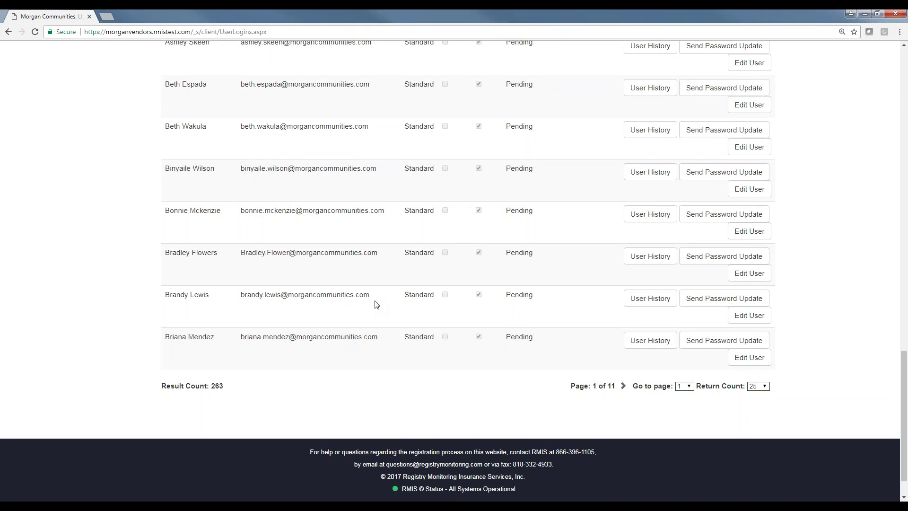
{"action": "scroll", "coordinate": [377, 304], "scroll_direction": "up", "scroll_amount": 15}
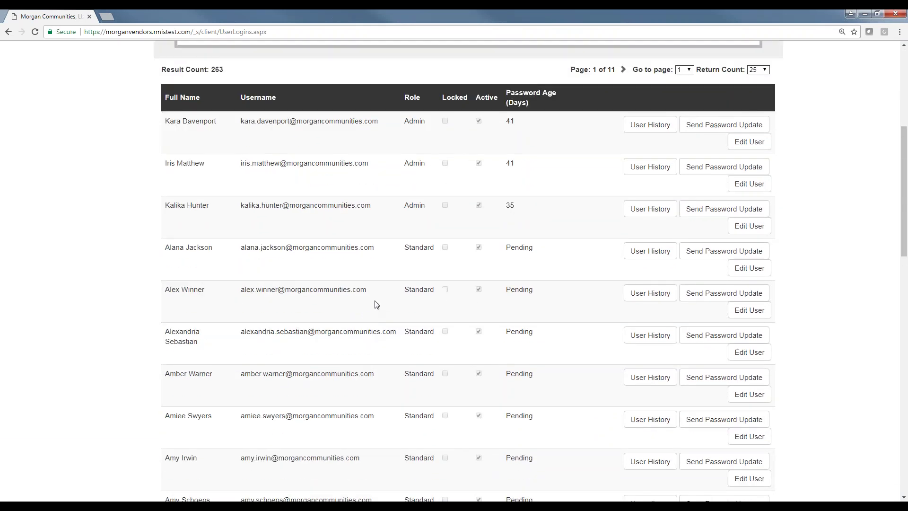
{"action": "scroll", "coordinate": [377, 304], "scroll_direction": "up", "scroll_amount": 6}
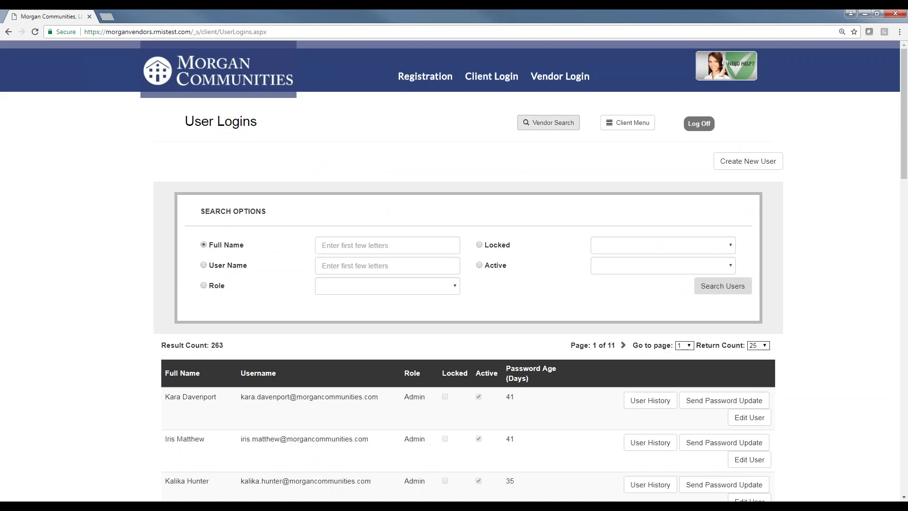
Go back from User Logins to the Client Menu and look over its options.
{"action": "left_click", "coordinate": [614, 124]}
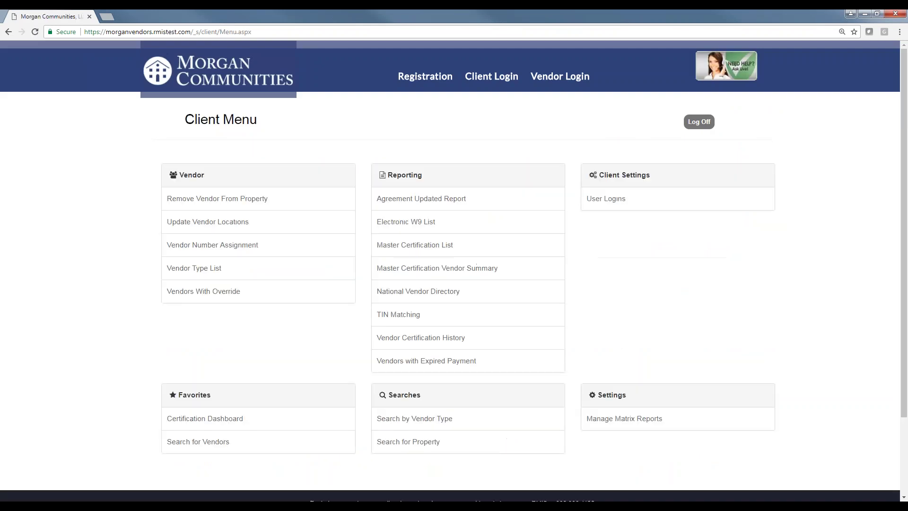
{"action": "scroll", "coordinate": [273, 185], "scroll_direction": "down", "scroll_amount": 3}
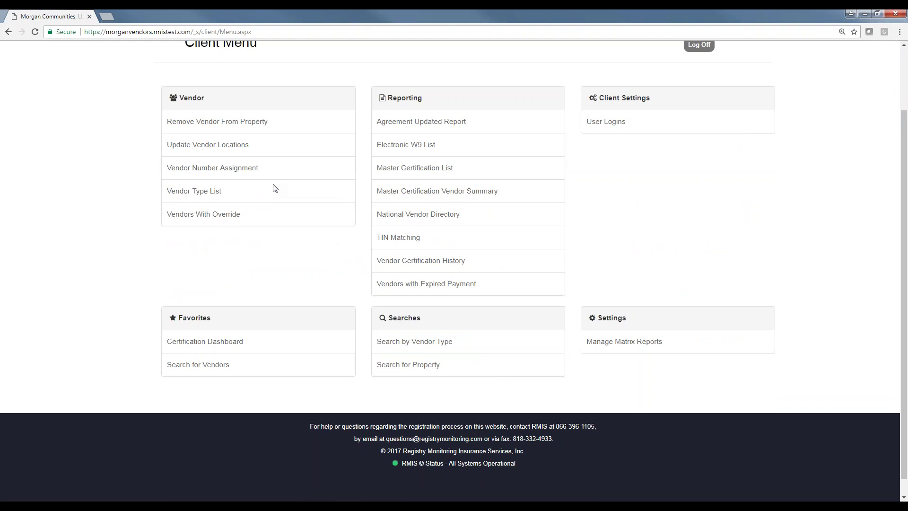
{"action": "scroll", "coordinate": [277, 188], "scroll_direction": "up", "scroll_amount": 1}
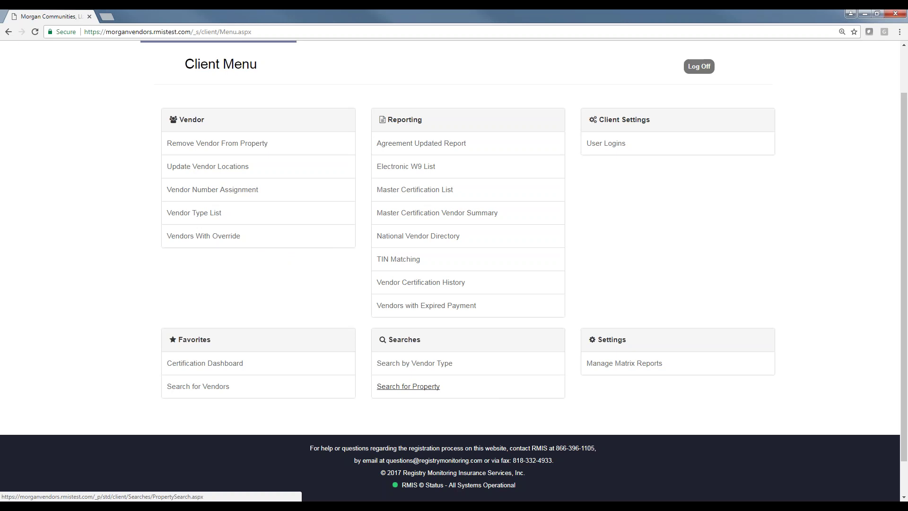
Search all properties and open the Insured Matrix for Brighton Gardens.
{"action": "left_click", "coordinate": [412, 385]}
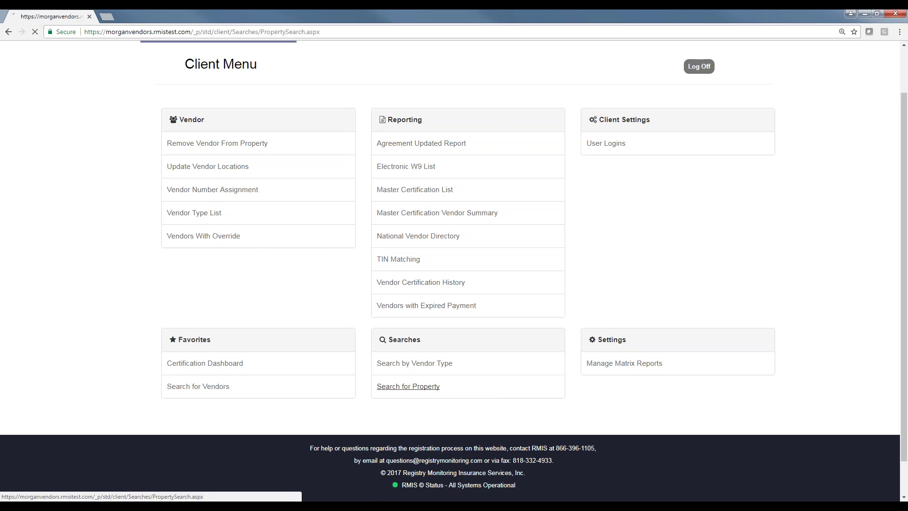
{"action": "left_click", "coordinate": [464, 280]}
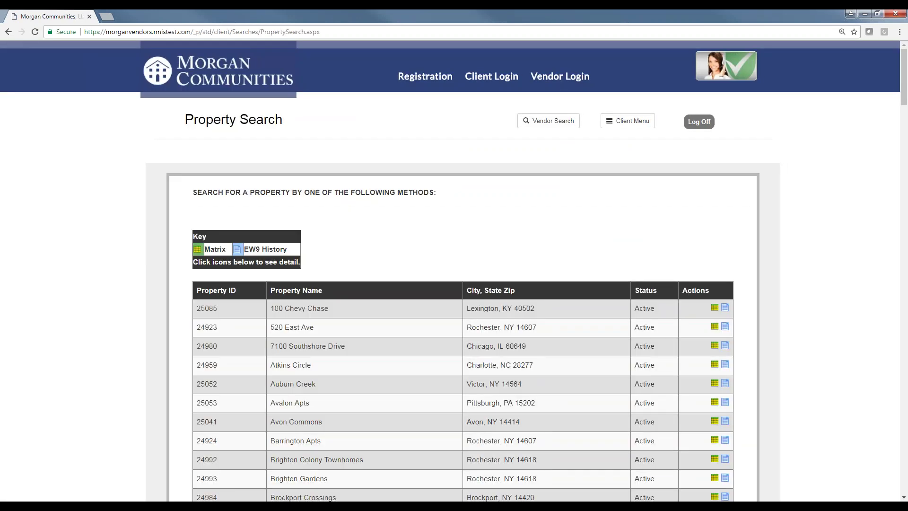
{"action": "scroll", "coordinate": [395, 234], "scroll_direction": "down", "scroll_amount": 2}
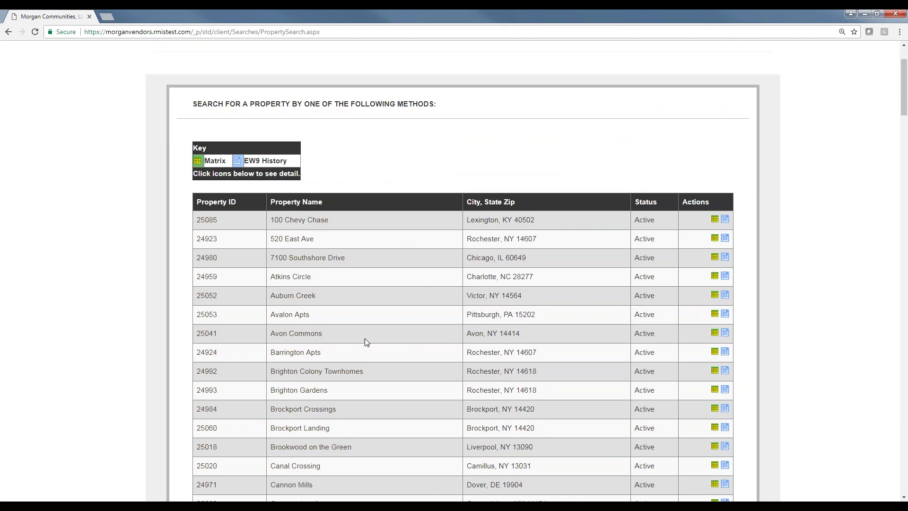
{"action": "left_click", "coordinate": [300, 389]}
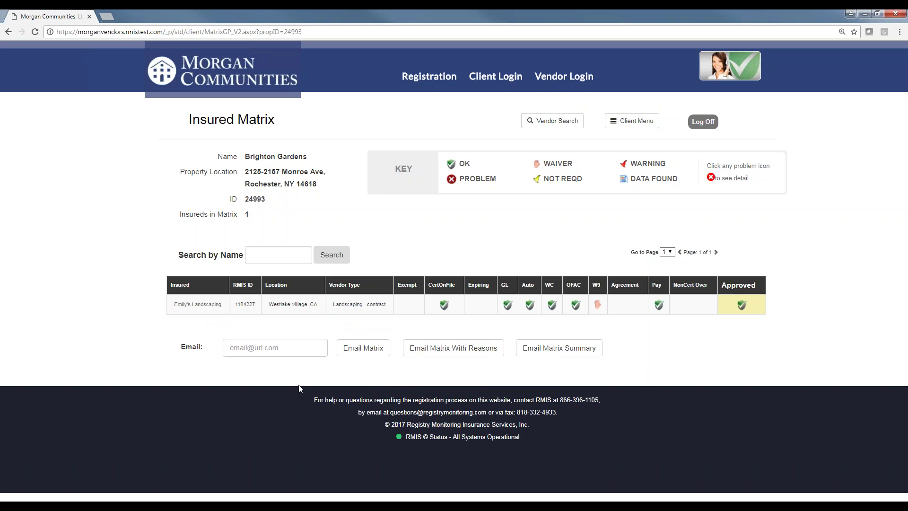
Zoom the Brighton Gardens matrix to 125% and point out the property name.
{"action": "key", "text": "ctrl+plus"}
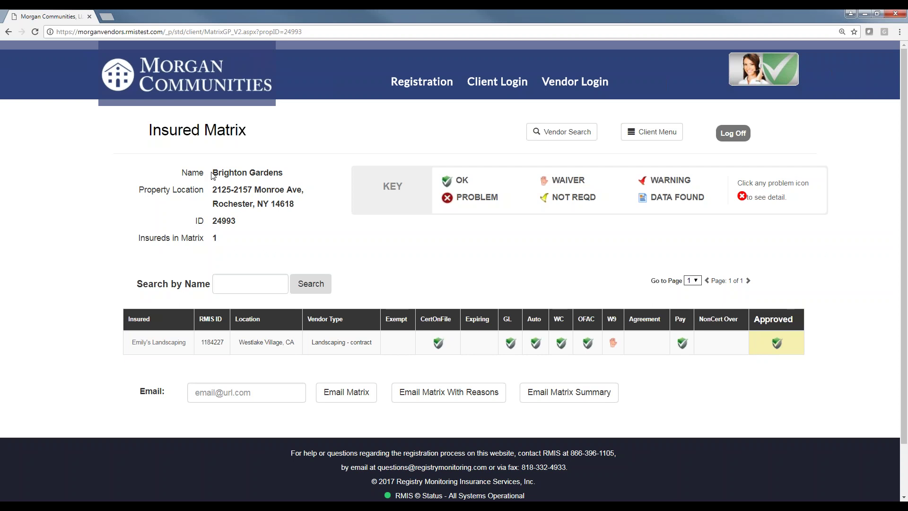
{"action": "left_click_drag", "start_coordinate": [217, 174], "coordinate": [289, 176]}
{"action": "left_click", "coordinate": [277, 244]}
{"action": "scroll", "coordinate": [274, 243], "scroll_direction": "down", "scroll_amount": 2}
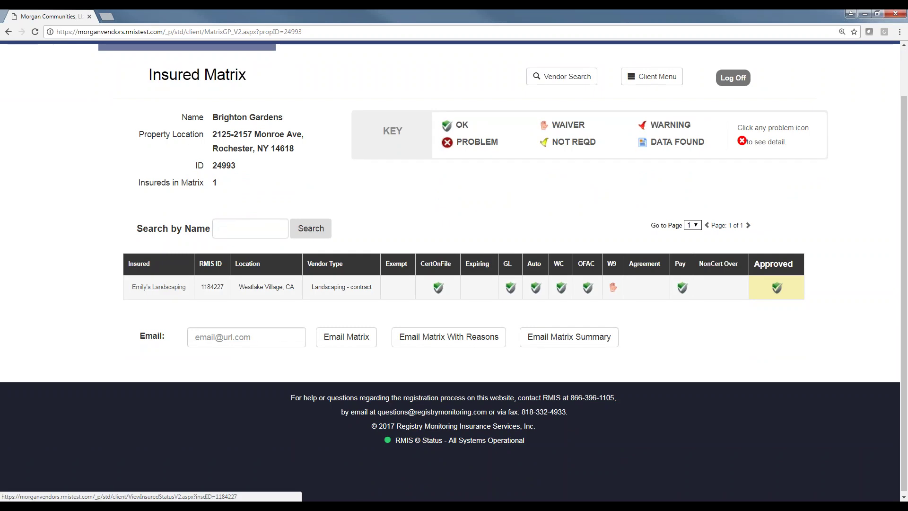
Zoom the Insured Matrix to 150% and scroll down to Emily's Landscaping's compliance row.
{"action": "key", "text": "ctrl+plus"}
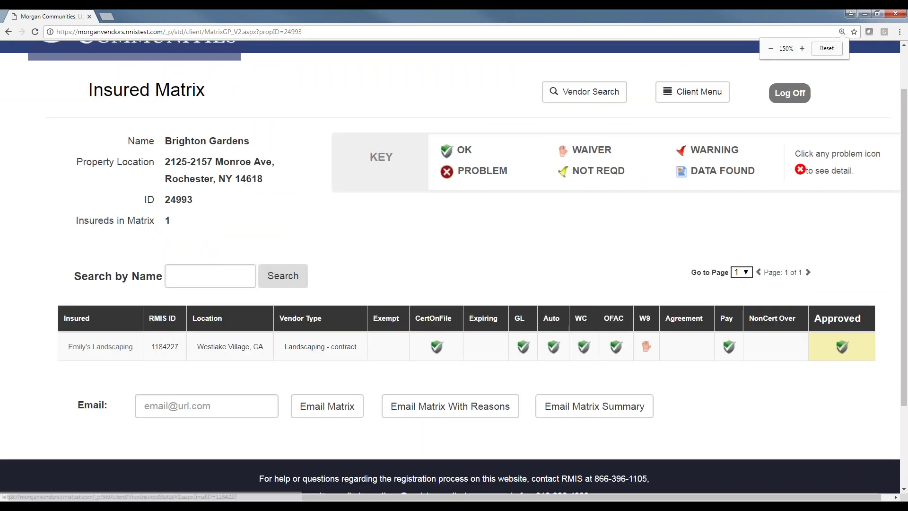
{"action": "scroll", "coordinate": [149, 268], "scroll_direction": "down", "scroll_amount": 2}
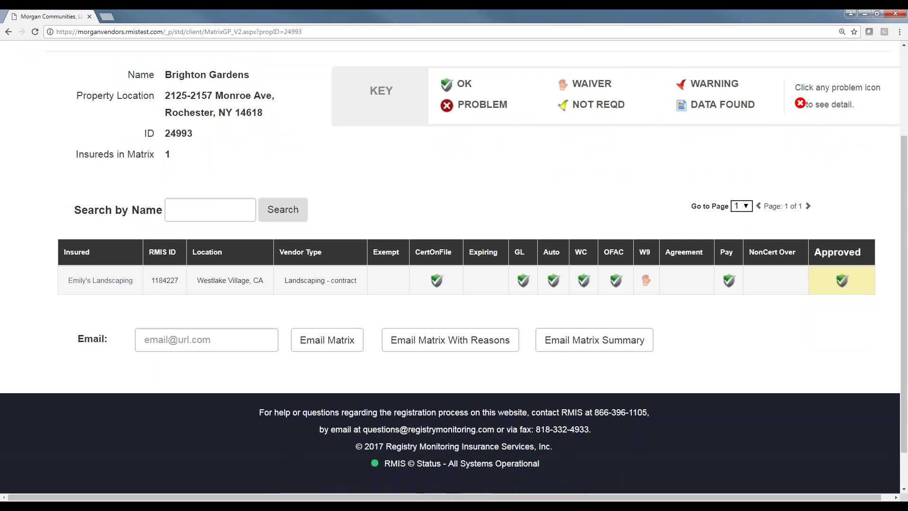
Point out the CertOnFile, Auto, OFAC and Approved columns, then open Emily's Landscaping's detail page.
{"action": "left_click_drag", "start_coordinate": [417, 254], "coordinate": [703, 253]}
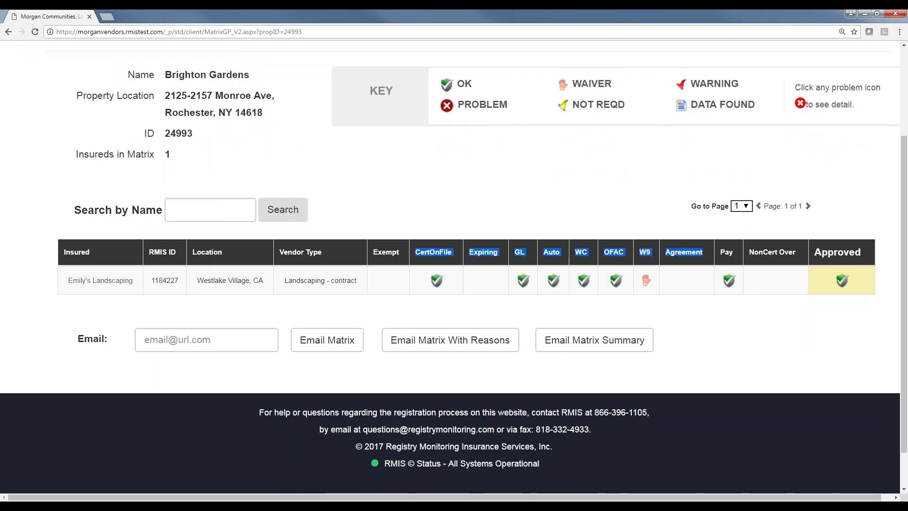
{"action": "left_click", "coordinate": [557, 210]}
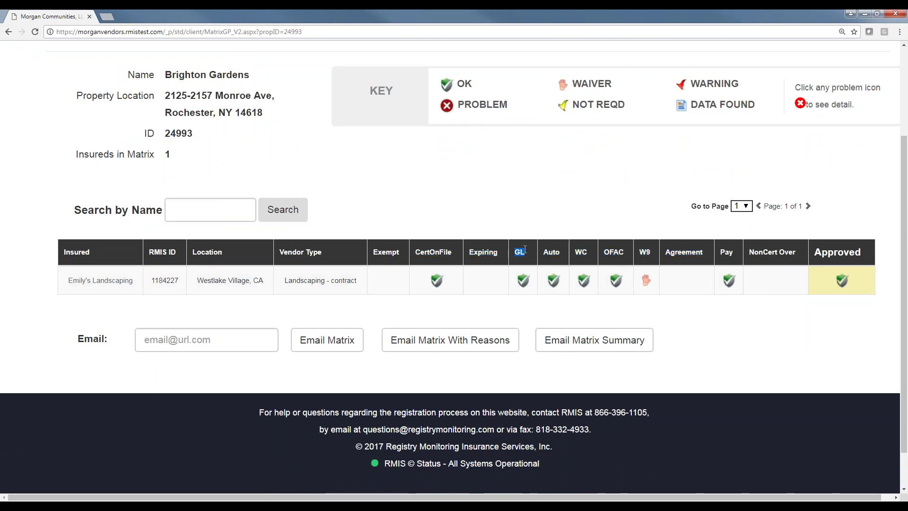
{"action": "double_click", "coordinate": [552, 252]}
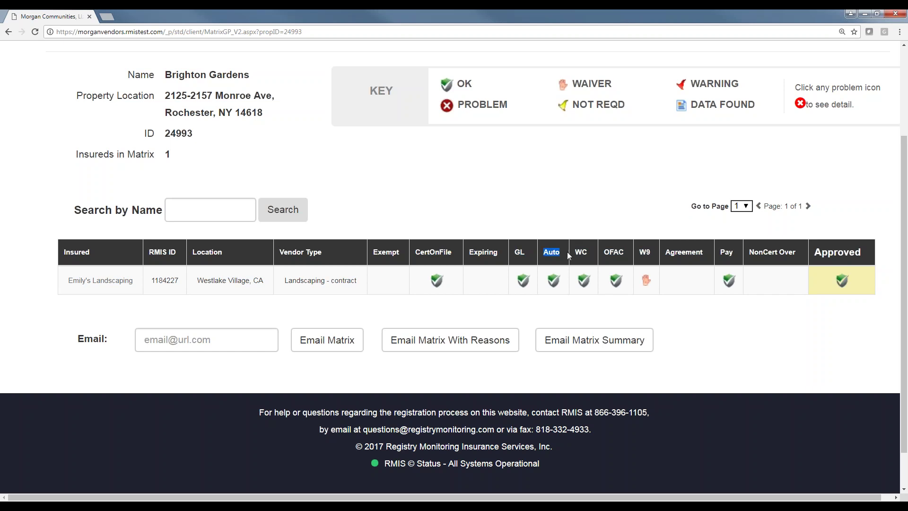
{"action": "double_click", "coordinate": [448, 251]}
{"action": "left_click", "coordinate": [606, 252]}
{"action": "double_click", "coordinate": [606, 252]}
{"action": "double_click", "coordinate": [817, 252]}
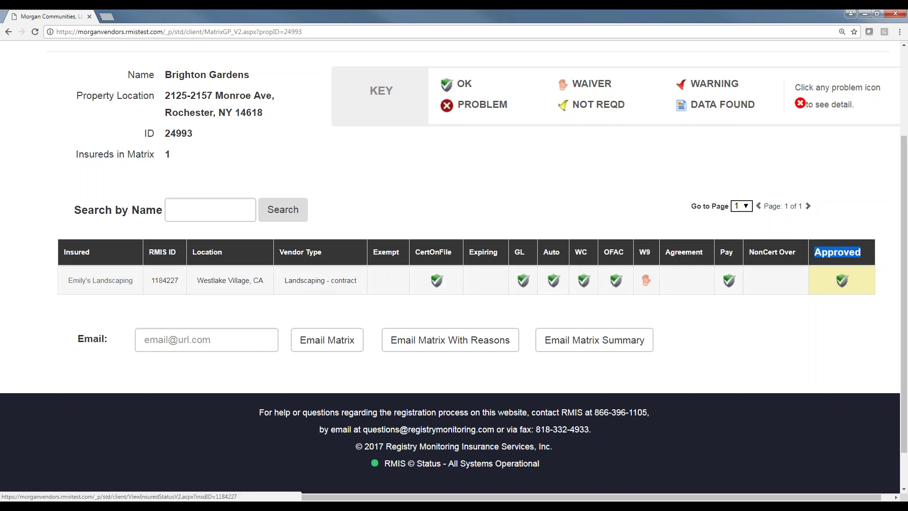
{"action": "left_click", "coordinate": [833, 230]}
{"action": "left_click", "coordinate": [101, 280]}
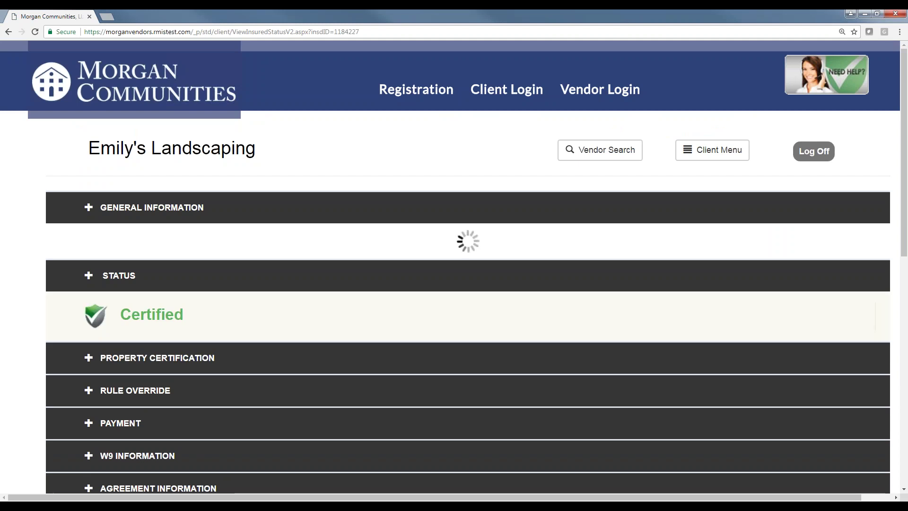
Review the general information, highlighting vendor type Landscaping - contract and the contact's phone and e-mail.
{"action": "scroll", "coordinate": [138, 292], "scroll_direction": "down", "scroll_amount": 4}
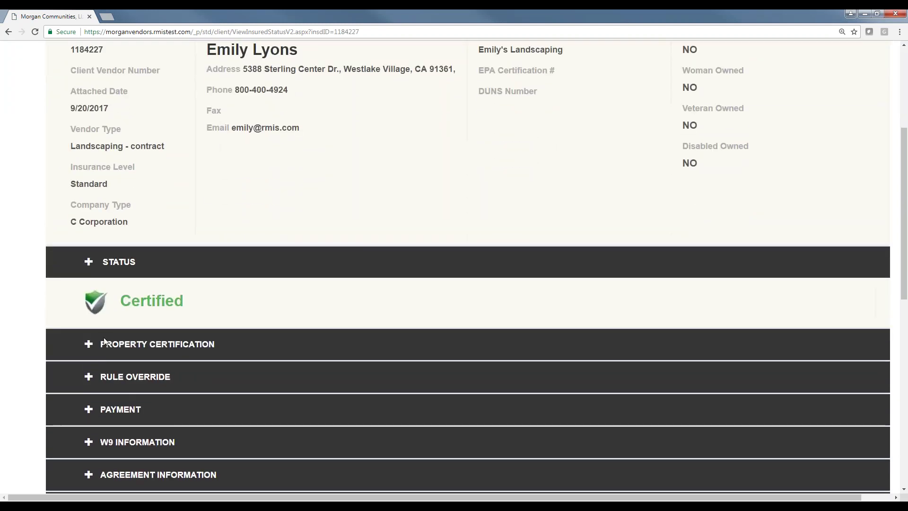
{"action": "left_click_drag", "start_coordinate": [169, 150], "coordinate": [65, 147]}
{"action": "scroll", "coordinate": [65, 147], "scroll_direction": "up", "scroll_amount": 2}
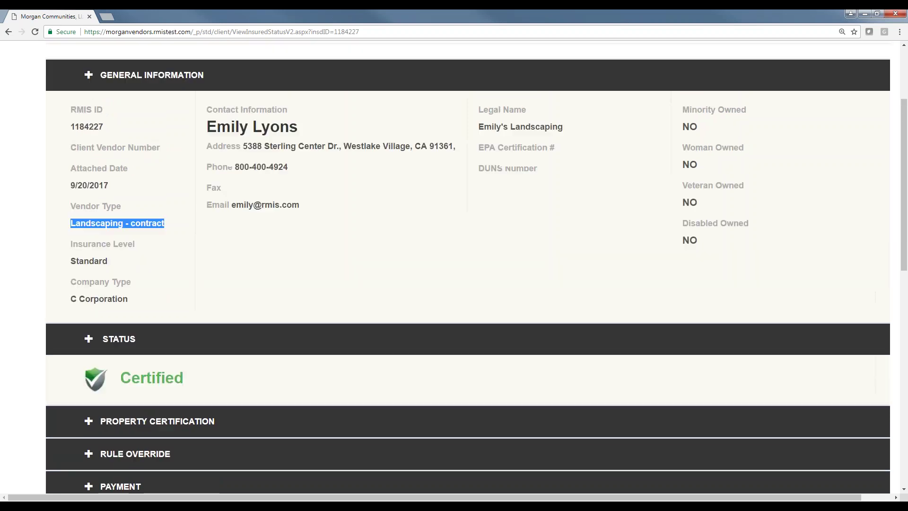
{"action": "left_click", "coordinate": [134, 212]}
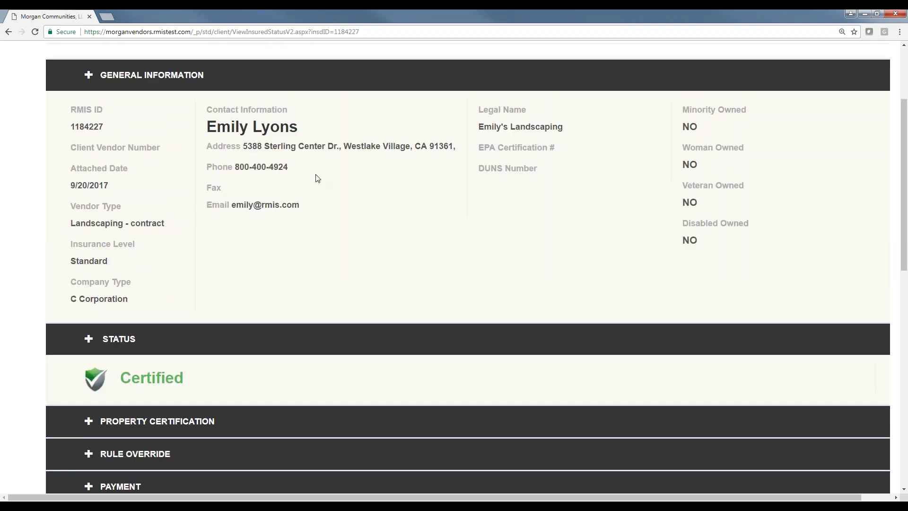
{"action": "left_click_drag", "start_coordinate": [235, 167], "coordinate": [300, 175]}
{"action": "left_click_drag", "start_coordinate": [233, 204], "coordinate": [300, 207]}
{"action": "scroll", "coordinate": [128, 313], "scroll_direction": "down", "scroll_amount": 2}
Expand Property Certification to show every property certified Yes, such as Idywood, Cheektowaga, NY.
{"action": "left_click", "coordinate": [95, 318]}
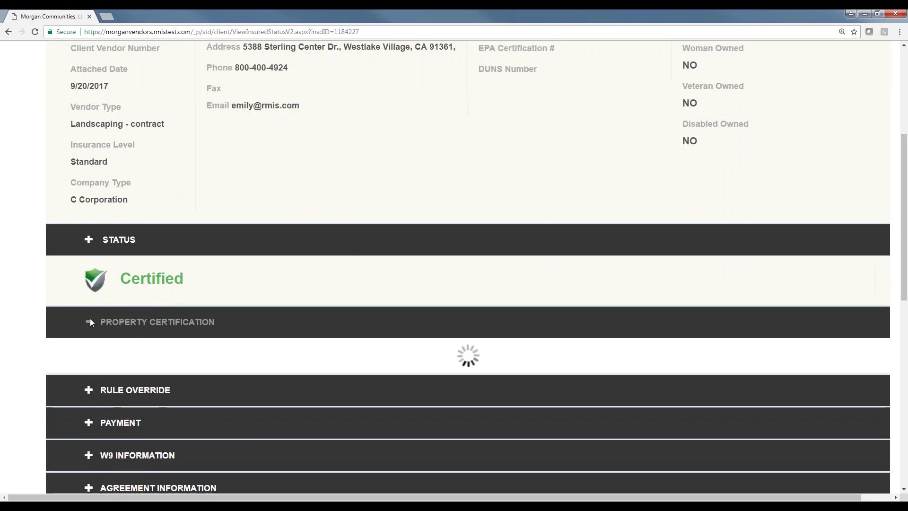
{"action": "scroll", "coordinate": [85, 324], "scroll_direction": "down", "scroll_amount": 3}
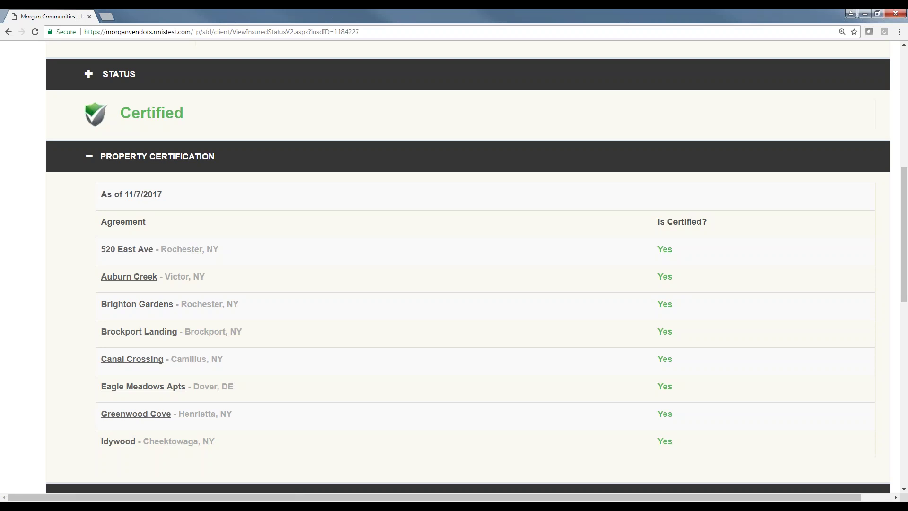
{"action": "scroll", "coordinate": [385, 475], "scroll_direction": "down", "scroll_amount": 7}
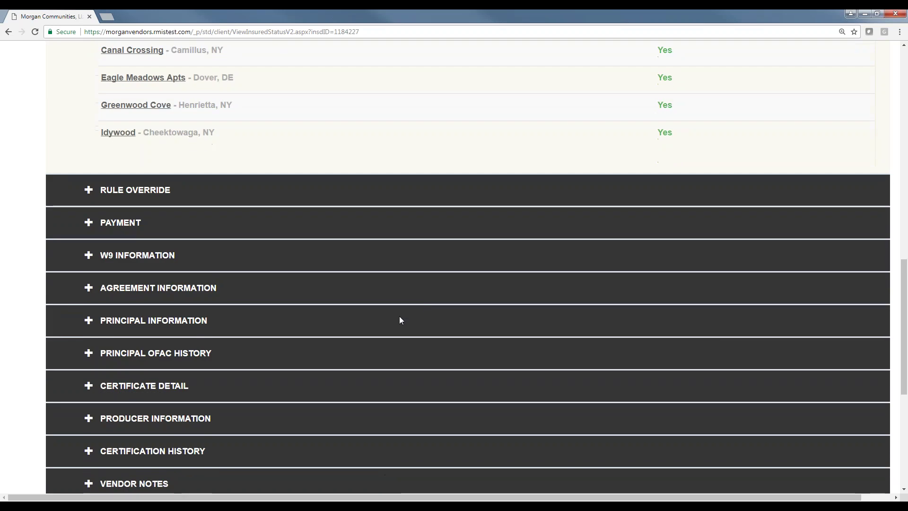
Highlight the W9 Information, Agreement, Principal Information and Principal OFAC History section headings.
{"action": "triple_click", "coordinate": [159, 263]}
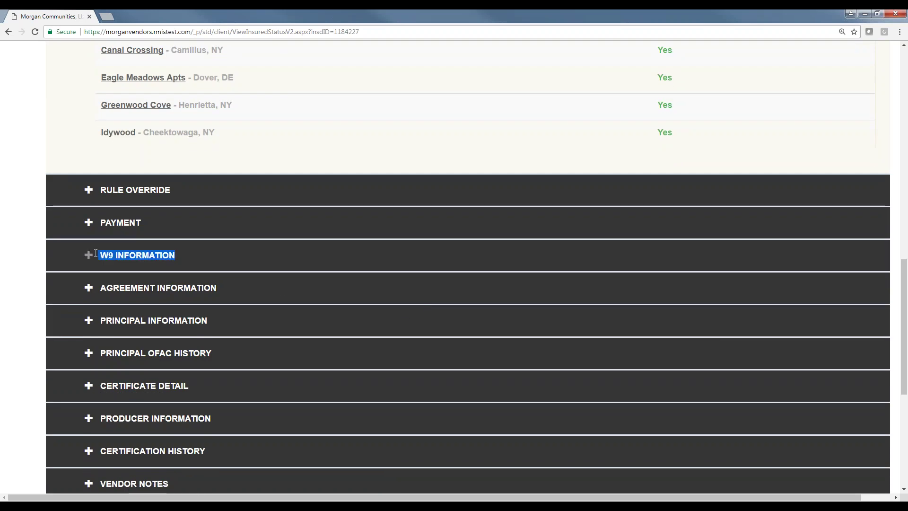
{"action": "scroll", "coordinate": [189, 289], "scroll_direction": "down", "scroll_amount": 1}
{"action": "scroll", "coordinate": [189, 290], "scroll_direction": "down", "scroll_amount": 1}
{"action": "left_click_drag", "start_coordinate": [218, 221], "coordinate": [99, 222]}
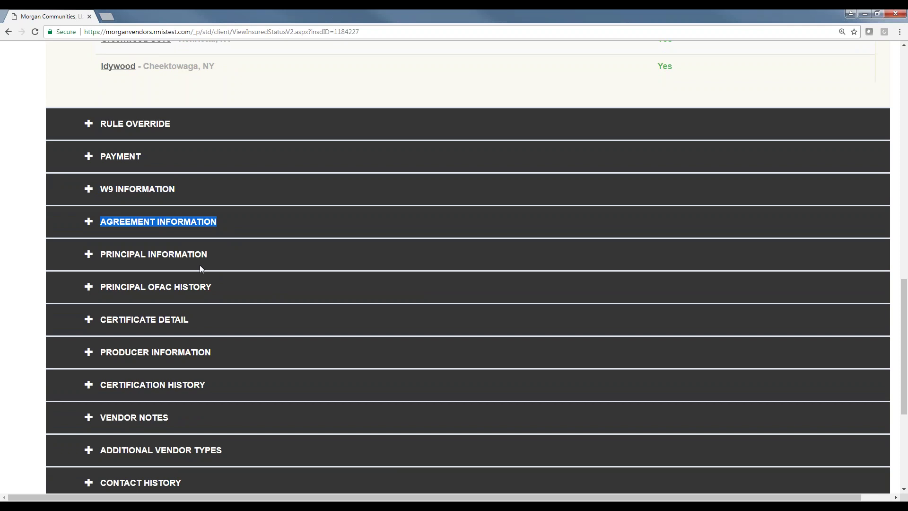
{"action": "left_click_drag", "start_coordinate": [208, 254], "coordinate": [99, 255]}
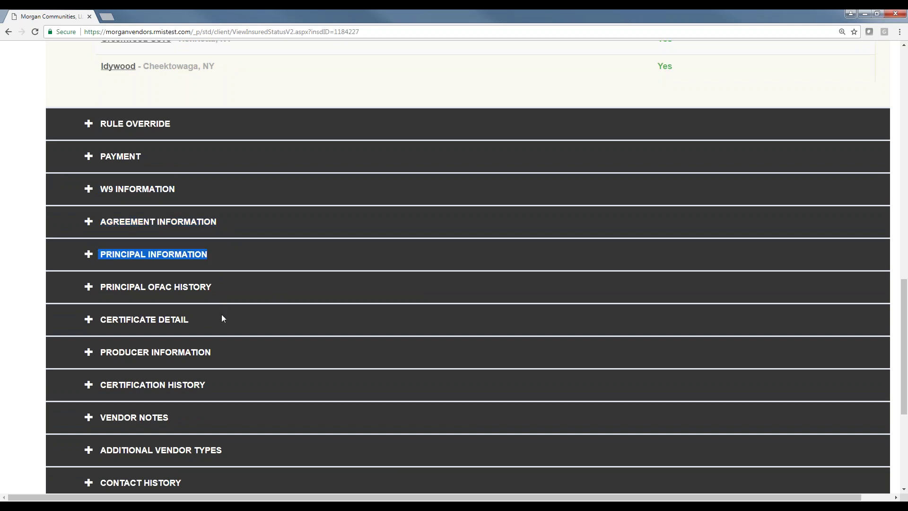
{"action": "left_click_drag", "start_coordinate": [219, 288], "coordinate": [98, 288]}
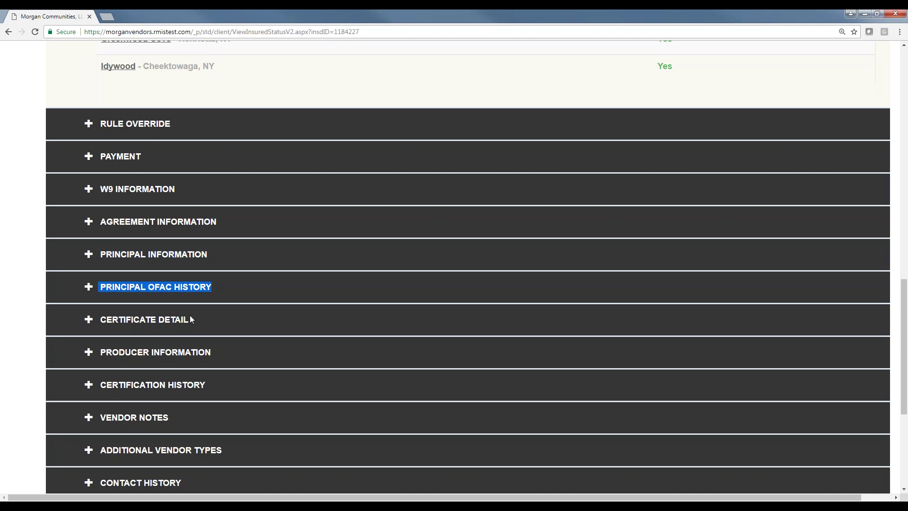
{"action": "left_click", "coordinate": [89, 320]}
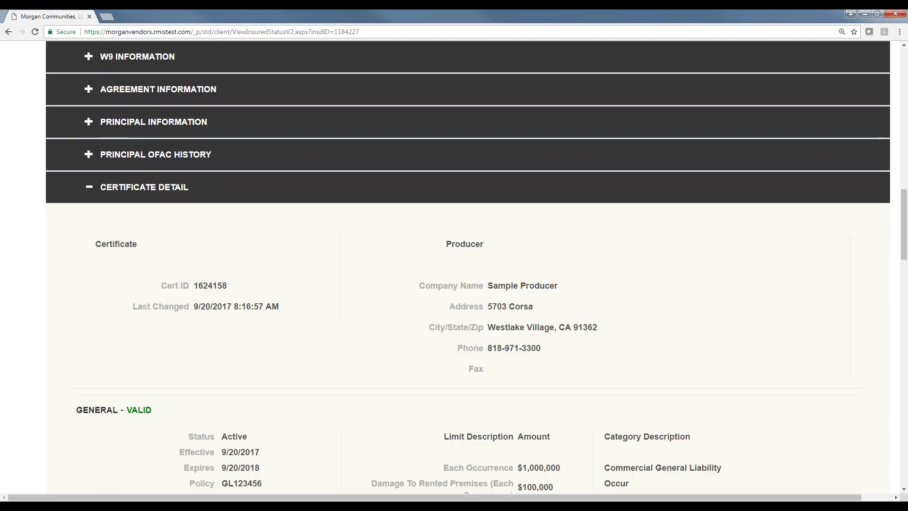
{"action": "scroll", "coordinate": [108, 326], "scroll_direction": "down", "scroll_amount": 2}
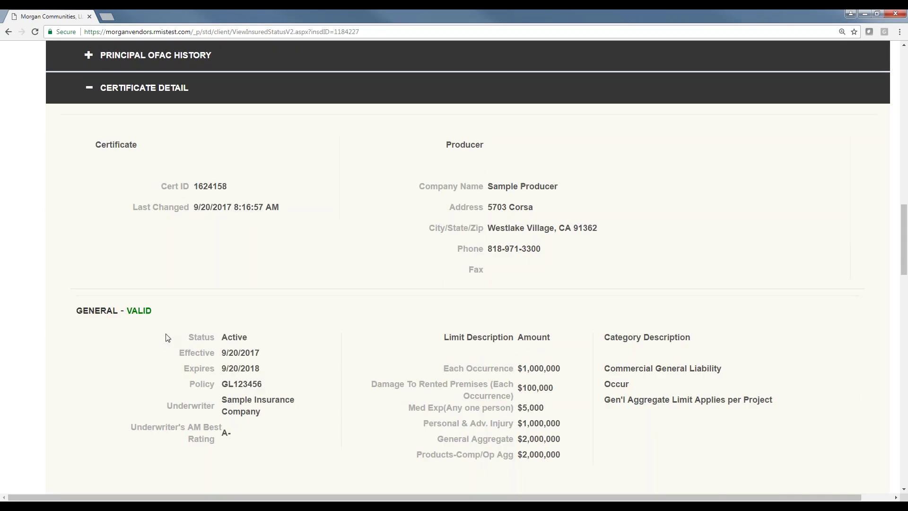
{"action": "double_click", "coordinate": [205, 353]}
{"action": "double_click", "coordinate": [185, 369]}
{"action": "left_click_drag", "start_coordinate": [195, 384], "coordinate": [202, 384]}
{"action": "left_click_drag", "start_coordinate": [193, 424], "coordinate": [216, 439]}
{"action": "left_click_drag", "start_coordinate": [458, 369], "coordinate": [563, 369]}
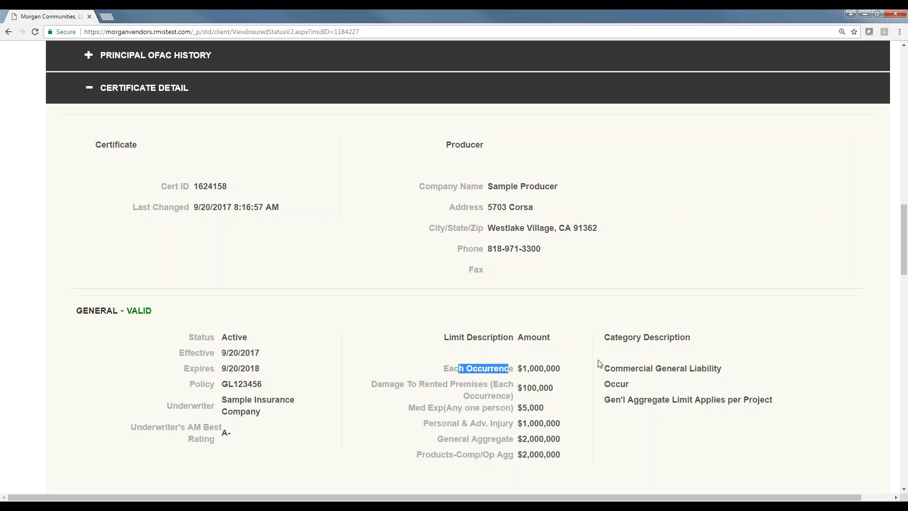
{"action": "scroll", "coordinate": [600, 365], "scroll_direction": "down", "scroll_amount": 3}
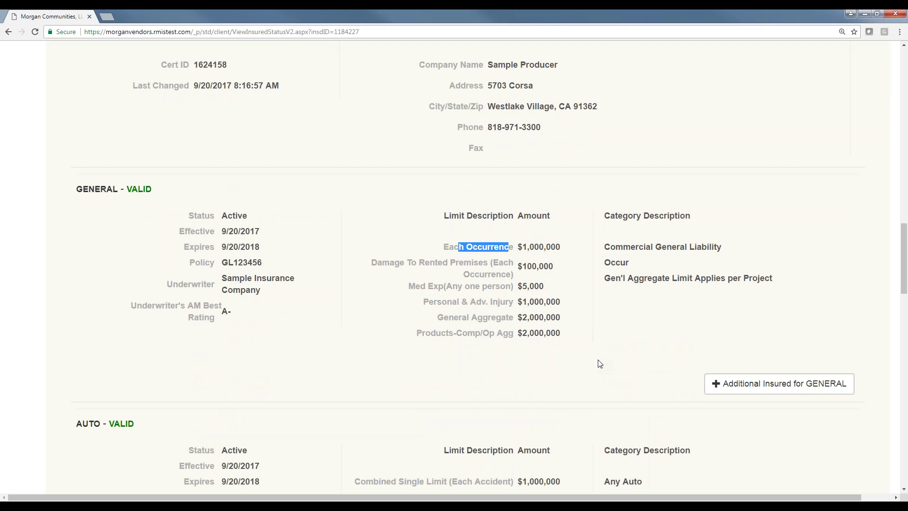
{"action": "scroll", "coordinate": [687, 374], "scroll_direction": "down", "scroll_amount": 7}
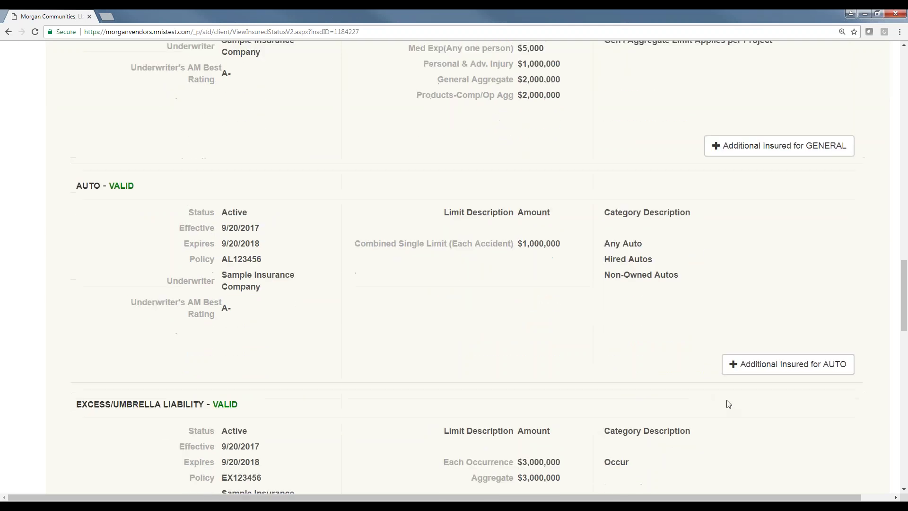
{"action": "scroll", "coordinate": [738, 402], "scroll_direction": "down", "scroll_amount": 5}
{"action": "scroll", "coordinate": [764, 411], "scroll_direction": "down", "scroll_amount": 4}
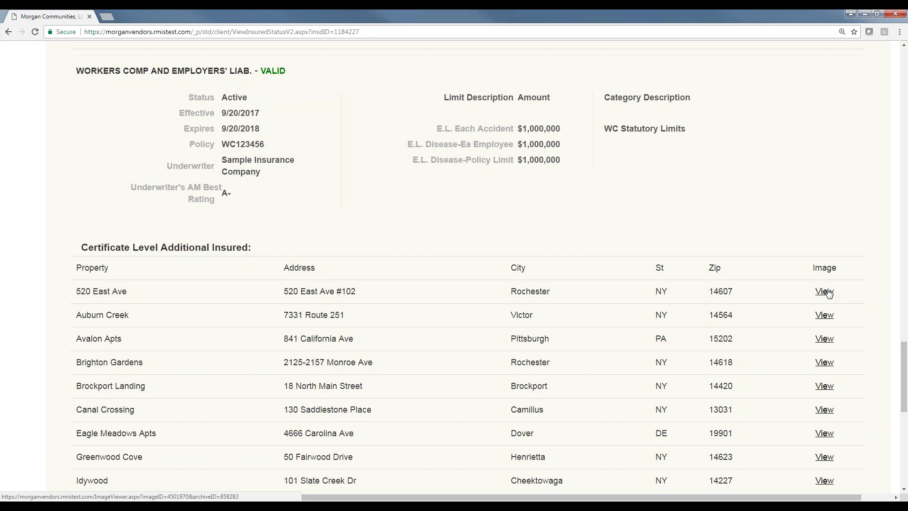
{"action": "scroll", "coordinate": [615, 246], "scroll_direction": "up", "scroll_amount": 6}
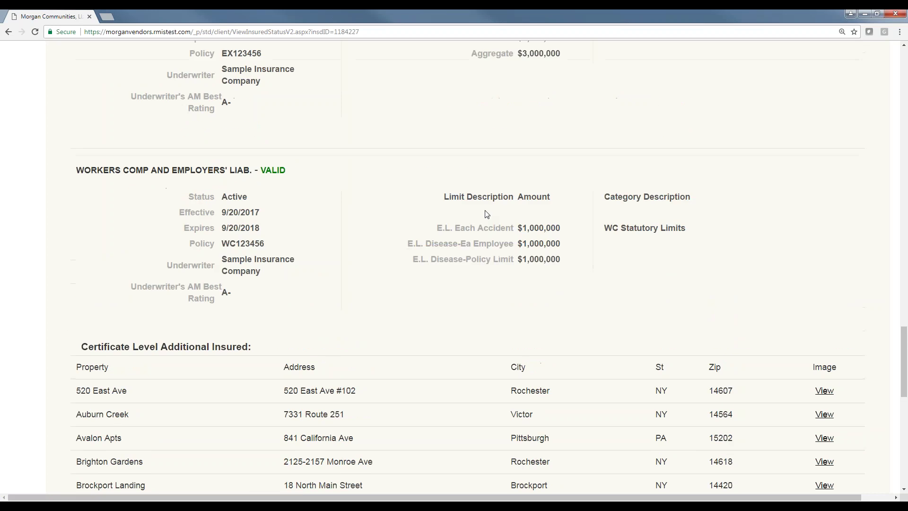
{"action": "scroll", "coordinate": [331, 168], "scroll_direction": "up", "scroll_amount": 3}
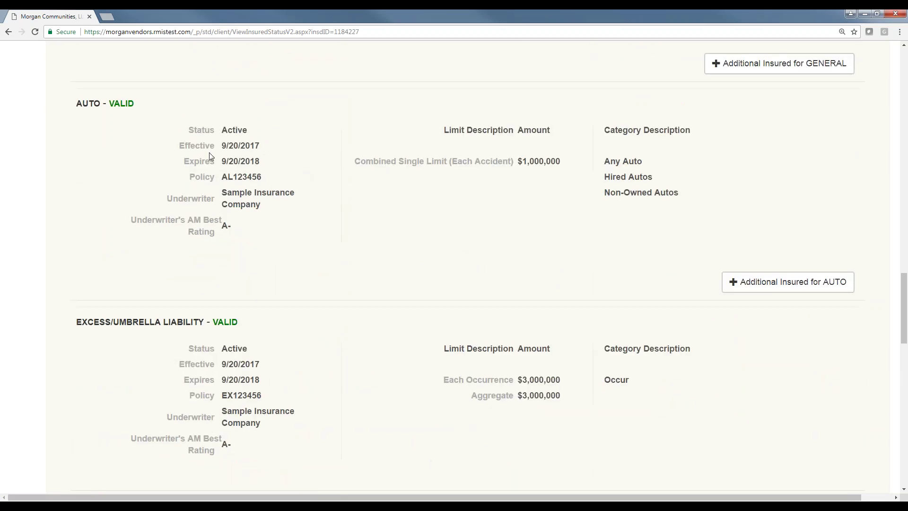
{"action": "left_click_drag", "start_coordinate": [188, 156], "coordinate": [263, 166]}
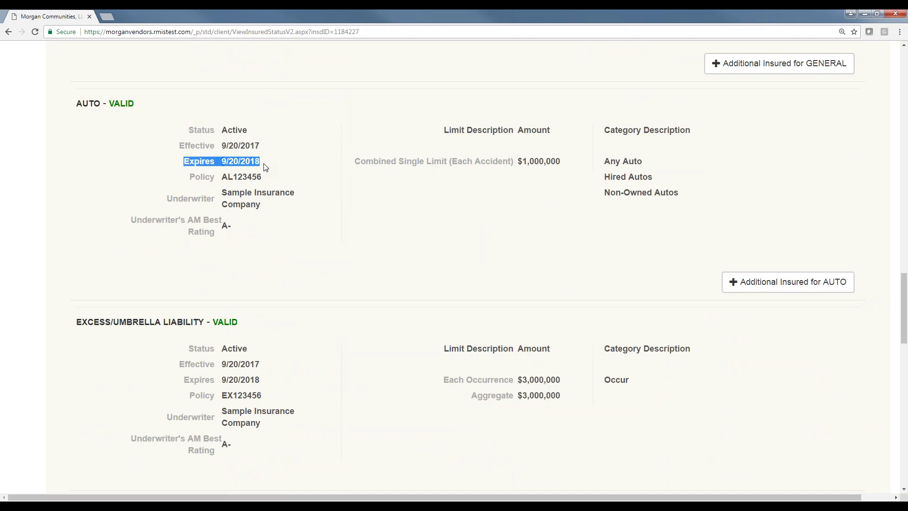
{"action": "left_click", "coordinate": [265, 167]}
{"action": "left_click_drag", "start_coordinate": [259, 162], "coordinate": [223, 163]}
{"action": "scroll", "coordinate": [318, 229], "scroll_direction": "down", "scroll_amount": 18}
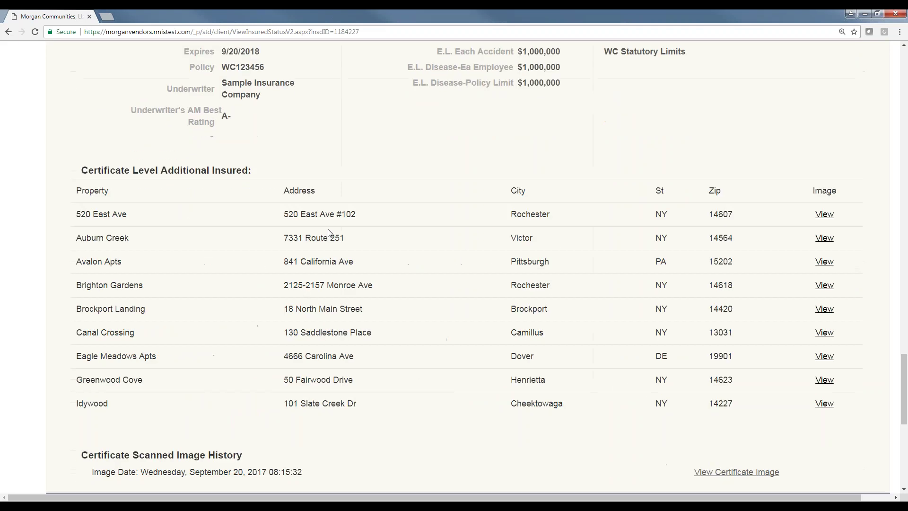
{"action": "left_click_drag", "start_coordinate": [258, 169], "coordinate": [181, 169]}
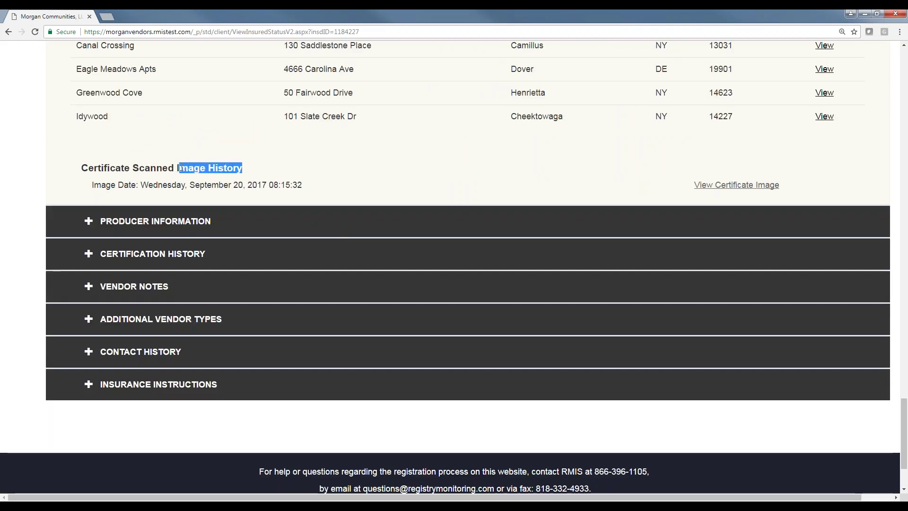
{"action": "left_click", "coordinate": [255, 172]}
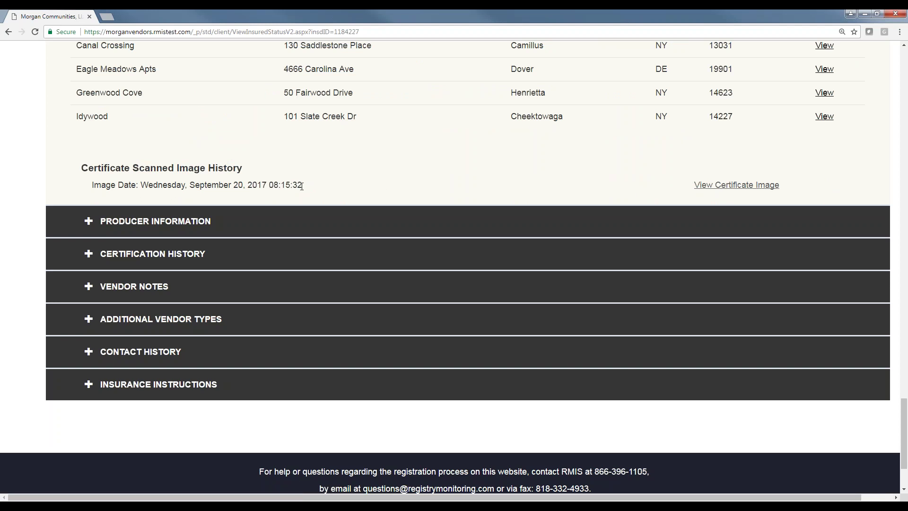
{"action": "left_click_drag", "start_coordinate": [306, 185], "coordinate": [190, 186]}
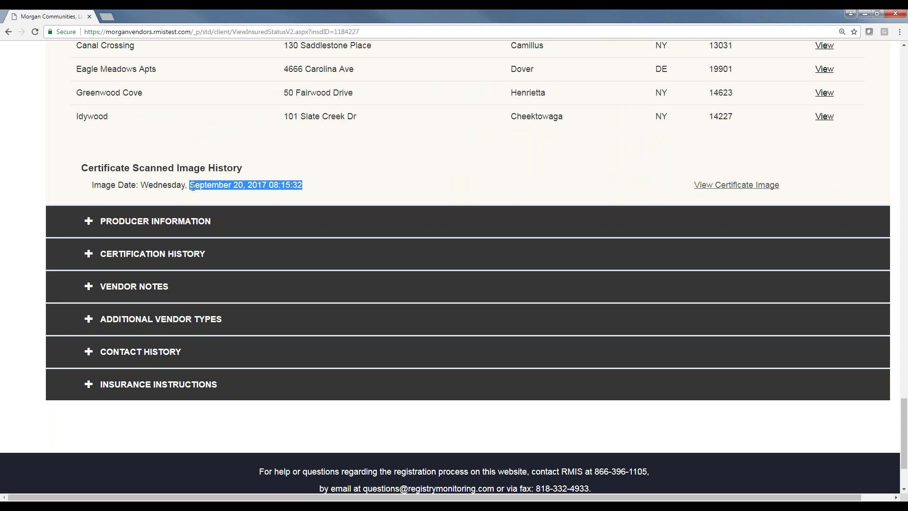
{"action": "left_click", "coordinate": [250, 158]}
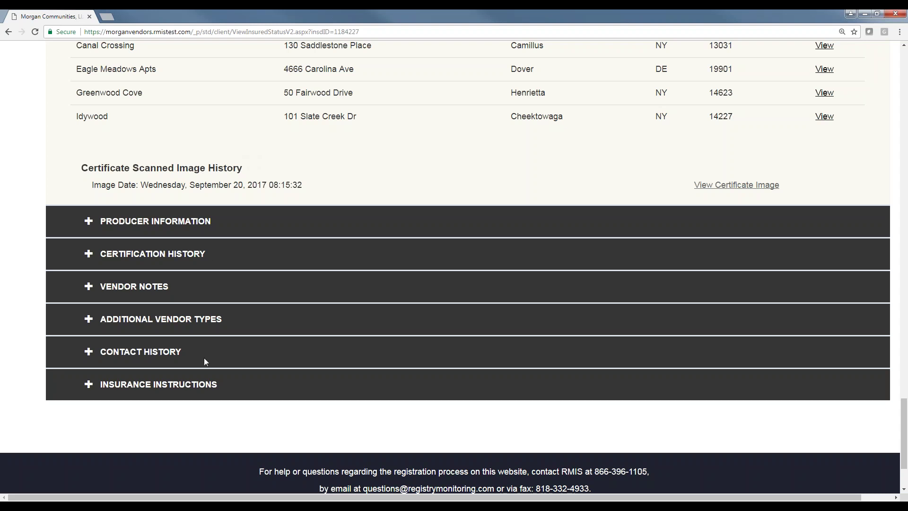
{"action": "left_click_drag", "start_coordinate": [200, 357], "coordinate": [97, 353]}
{"action": "left_click_drag", "start_coordinate": [216, 389], "coordinate": [97, 384]}
Expand Contact History and review the seven e-mailed notices from 9/20/2017 to 10/25/2017.
{"action": "left_click", "coordinate": [152, 360]}
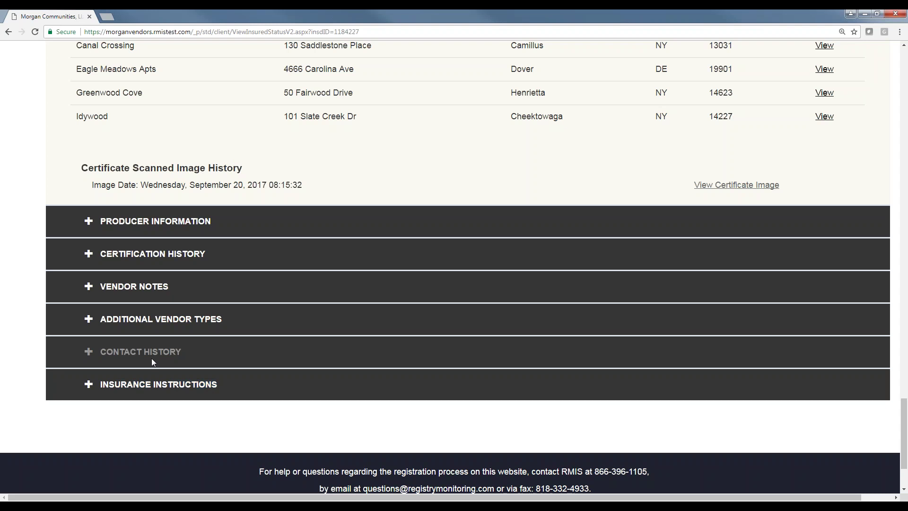
{"action": "left_click", "coordinate": [87, 353]}
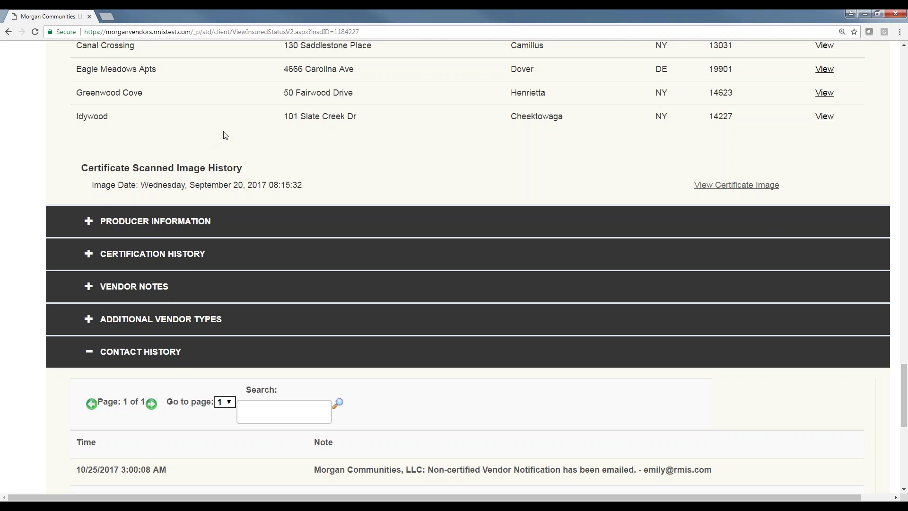
{"action": "scroll", "coordinate": [225, 136], "scroll_direction": "down", "scroll_amount": 6}
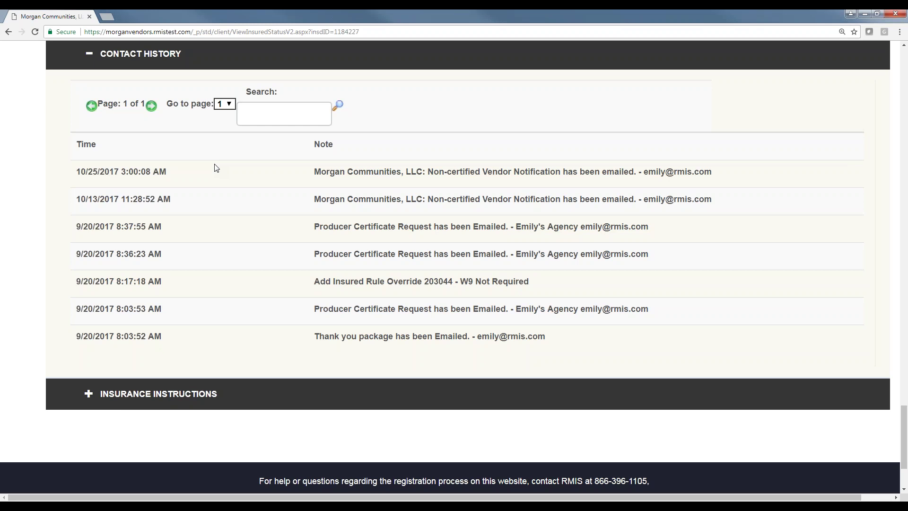
{"action": "scroll", "coordinate": [239, 154], "scroll_direction": "up", "scroll_amount": 15}
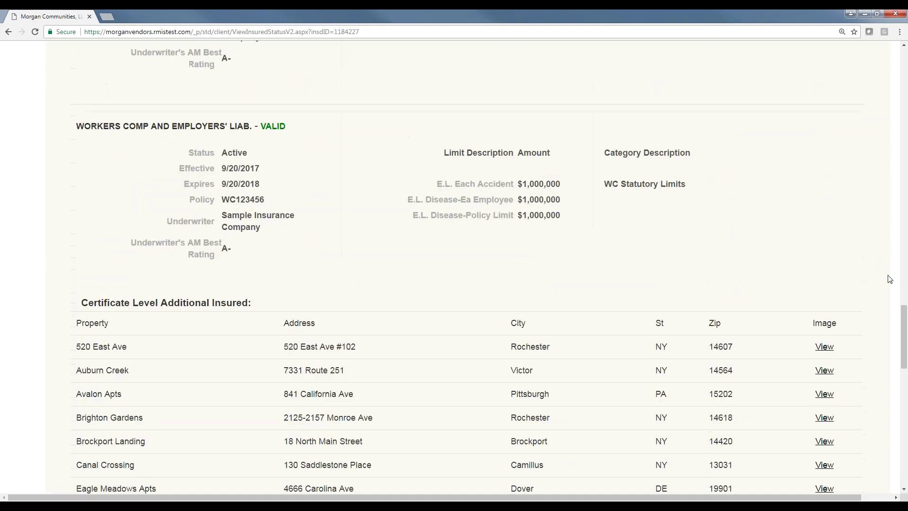
{"action": "scroll", "coordinate": [549, 102], "scroll_direction": "up", "scroll_amount": 20}
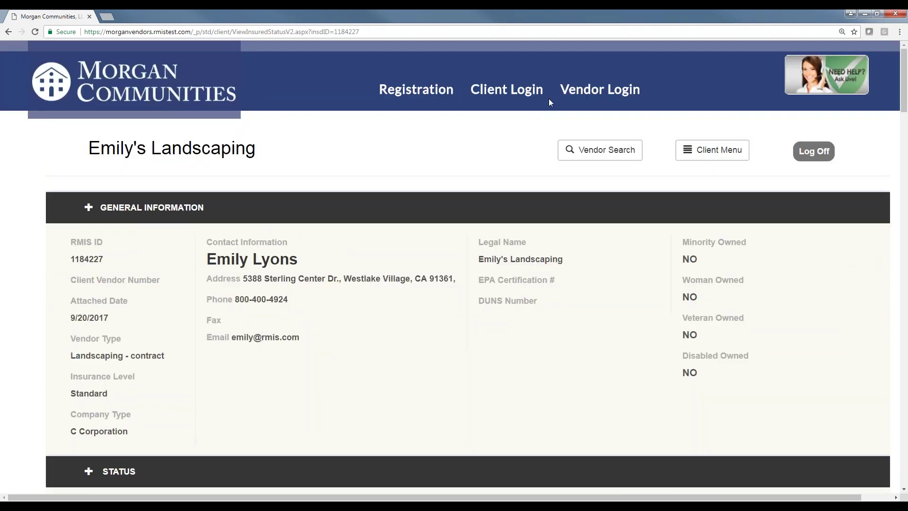
{"action": "left_click_drag", "start_coordinate": [899, 87], "coordinate": [905, 422]}
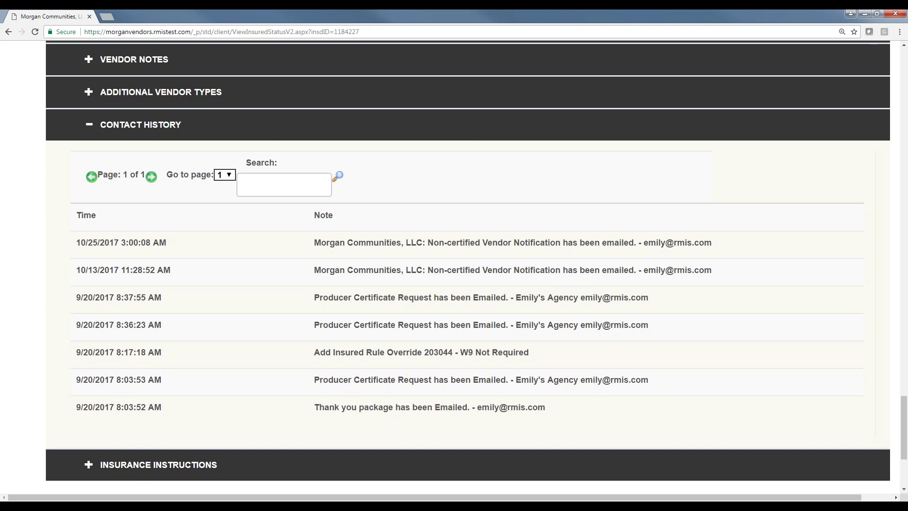
{"action": "scroll", "coordinate": [659, 219], "scroll_direction": "down", "scroll_amount": 3}
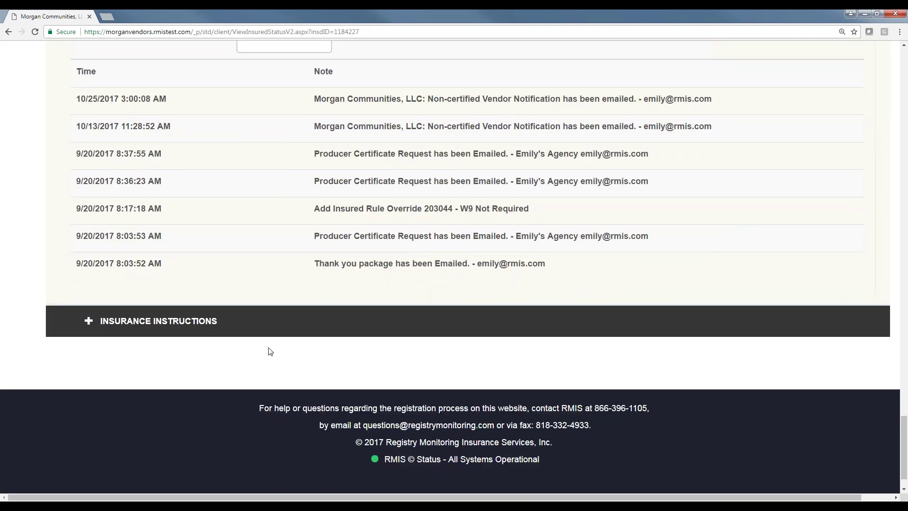
Expand Insurance Instructions and scroll through the certificate holder and coverage requirements.
{"action": "left_click", "coordinate": [90, 324]}
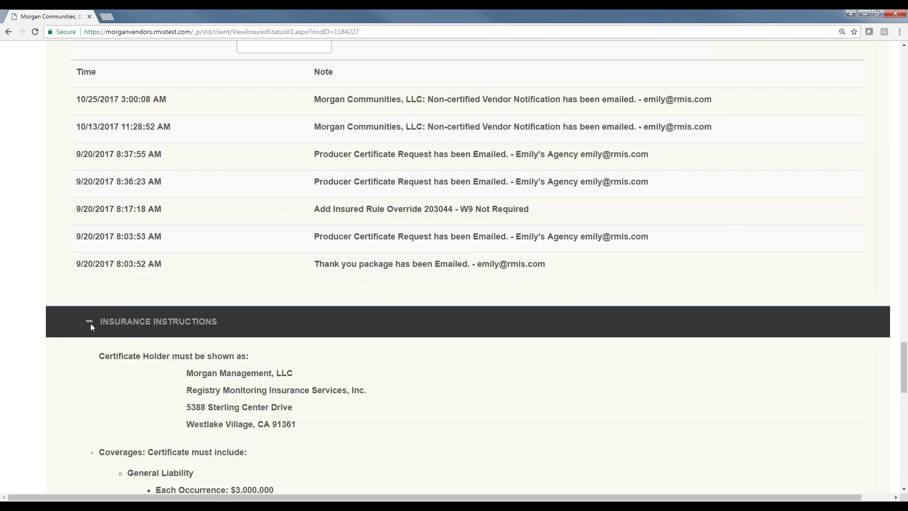
{"action": "scroll", "coordinate": [186, 235], "scroll_direction": "down", "scroll_amount": 4}
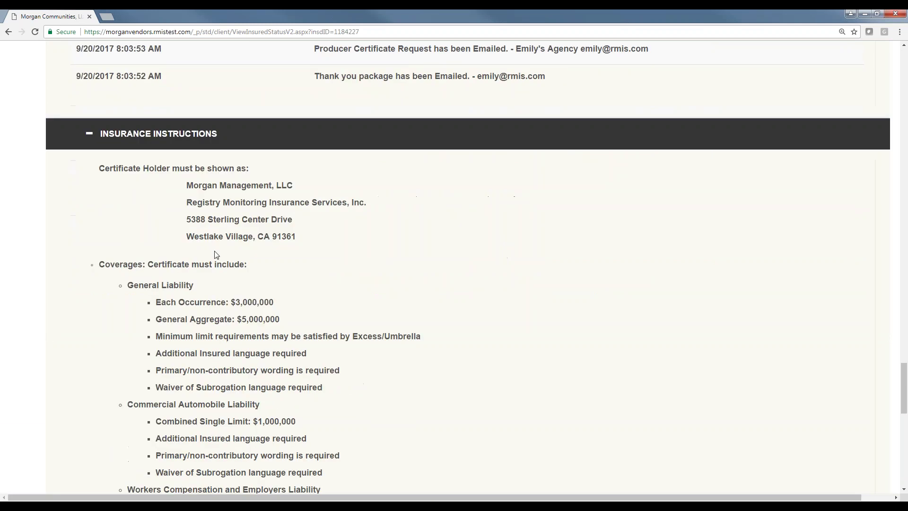
{"action": "scroll", "coordinate": [217, 253], "scroll_direction": "down", "scroll_amount": 2}
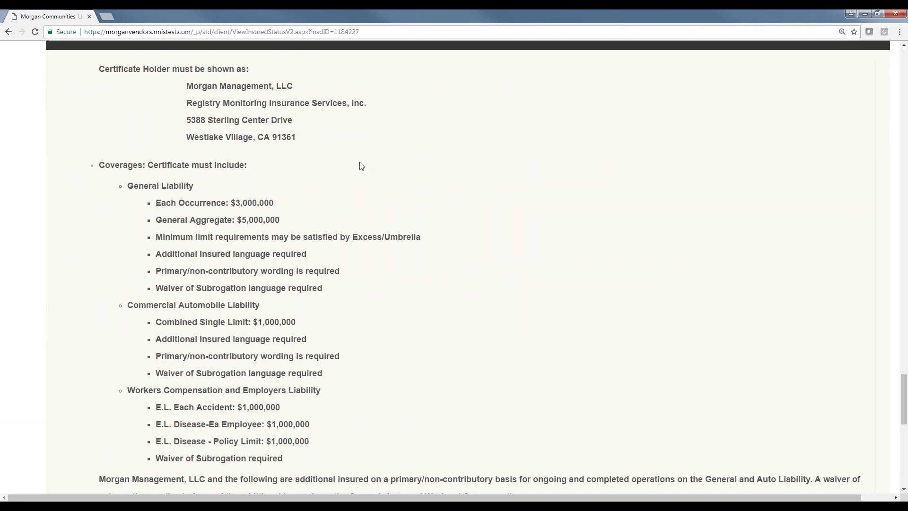
{"action": "scroll", "coordinate": [362, 166], "scroll_direction": "down", "scroll_amount": 1}
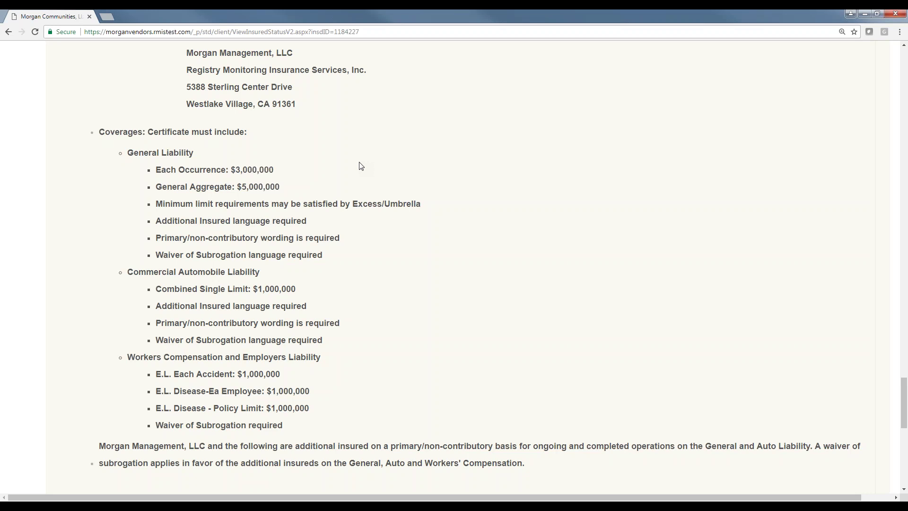
{"action": "scroll", "coordinate": [365, 168], "scroll_direction": "up", "scroll_amount": 2}
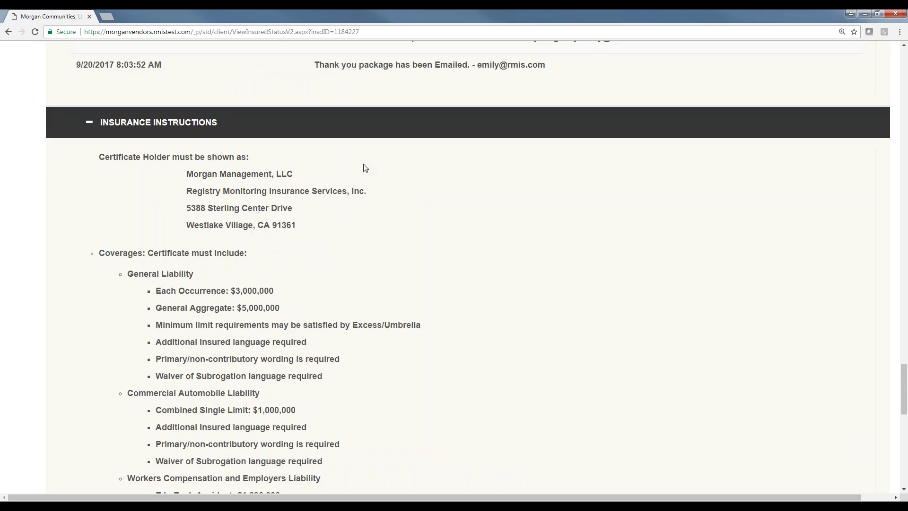
{"action": "scroll", "coordinate": [365, 168], "scroll_direction": "down", "scroll_amount": 3}
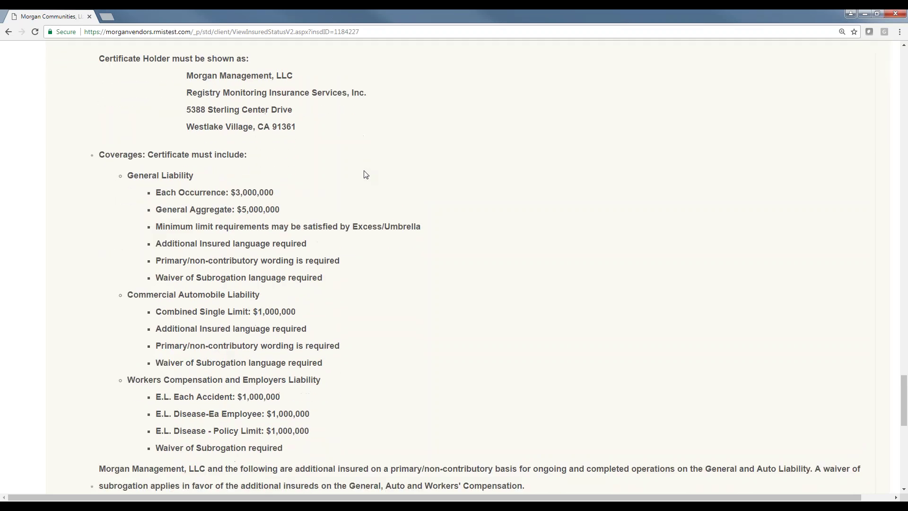
{"action": "scroll", "coordinate": [278, 293], "scroll_direction": "up", "scroll_amount": 1}
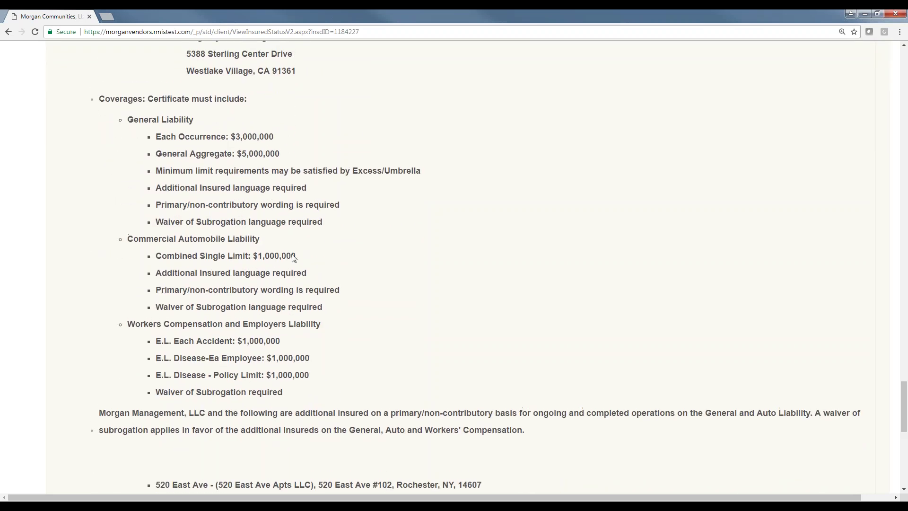
Highlight the auto Combined Single Limit, the GL occurrence and aggregate limits, and the additional insured properties.
{"action": "left_click_drag", "start_coordinate": [296, 257], "coordinate": [157, 258]}
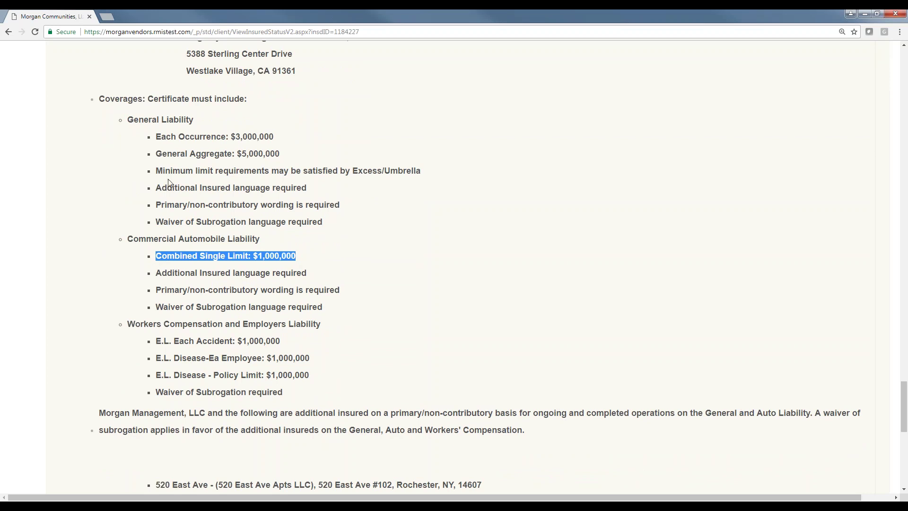
{"action": "left_click", "coordinate": [173, 142]}
{"action": "left_click_drag", "start_coordinate": [173, 142], "coordinate": [281, 157]}
{"action": "scroll", "coordinate": [321, 230], "scroll_direction": "down", "scroll_amount": 7}
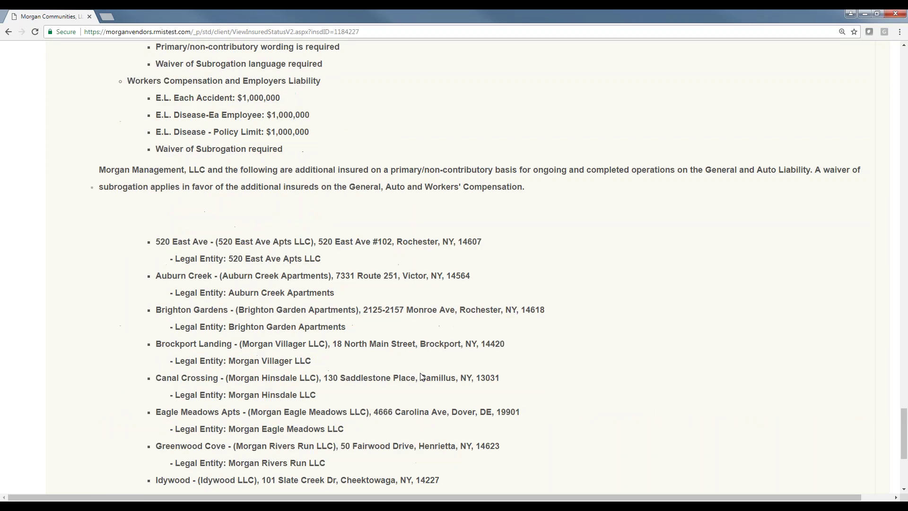
{"action": "left_click_drag", "start_coordinate": [282, 387], "coordinate": [158, 137]}
{"action": "left_click", "coordinate": [159, 116]}
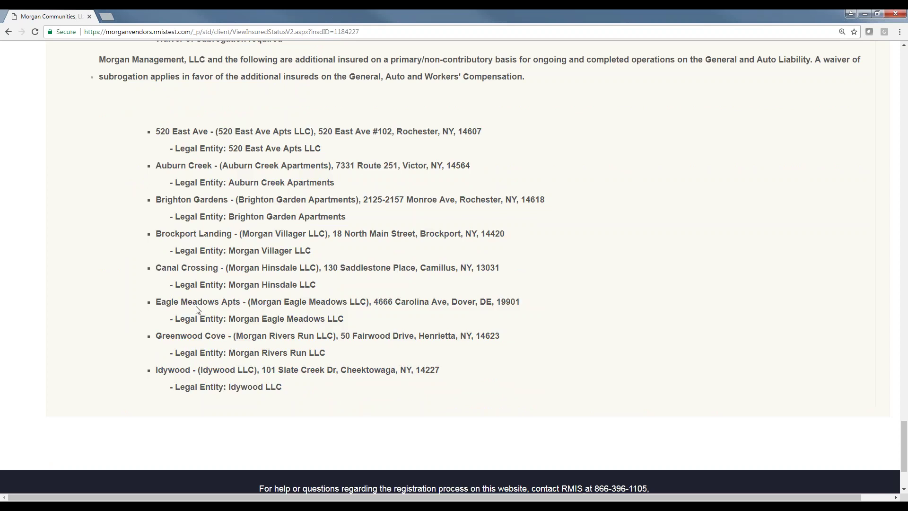
{"action": "scroll", "coordinate": [258, 158], "scroll_direction": "up", "scroll_amount": 3}
{"action": "scroll", "coordinate": [259, 157], "scroll_direction": "up", "scroll_amount": 3}
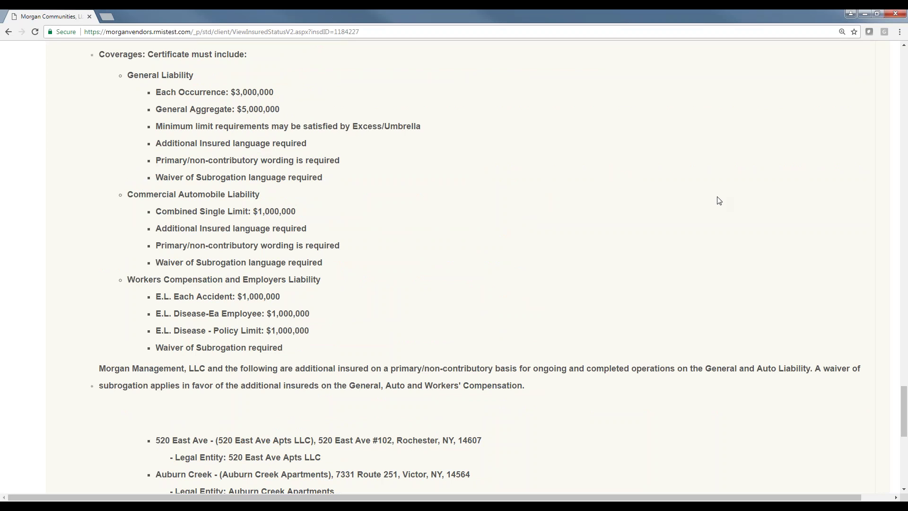